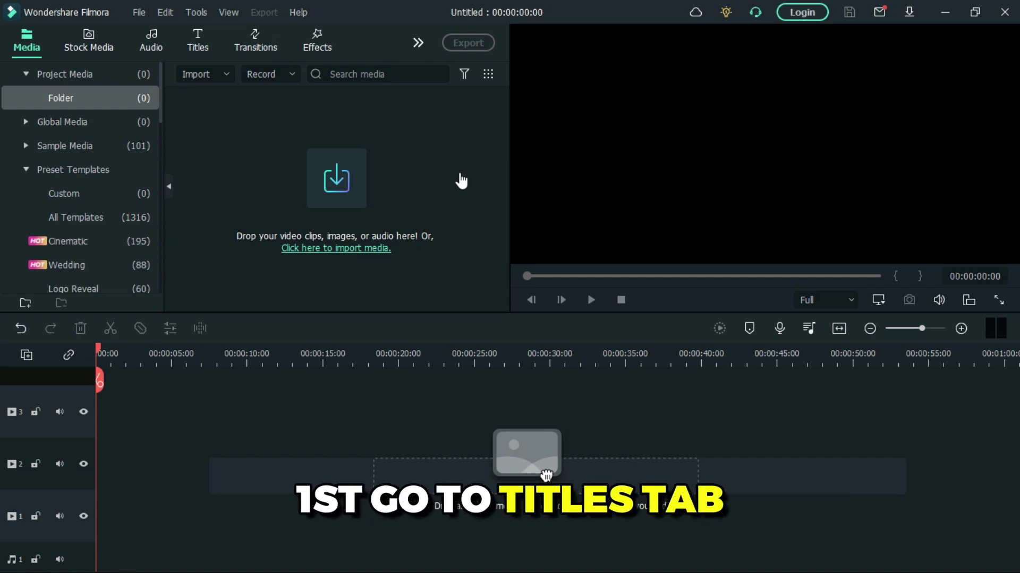
# - Place the Default Title on video track 1 and select its existing text for replacement
pyautogui.click(197, 33)
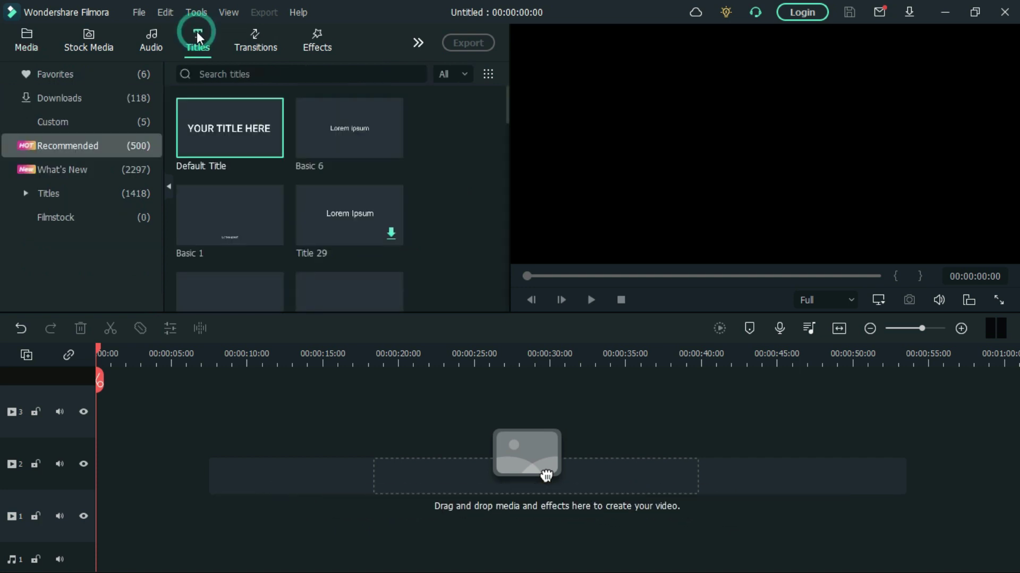
pyautogui.moveTo(225, 136); pyautogui.dragTo(76, 514)
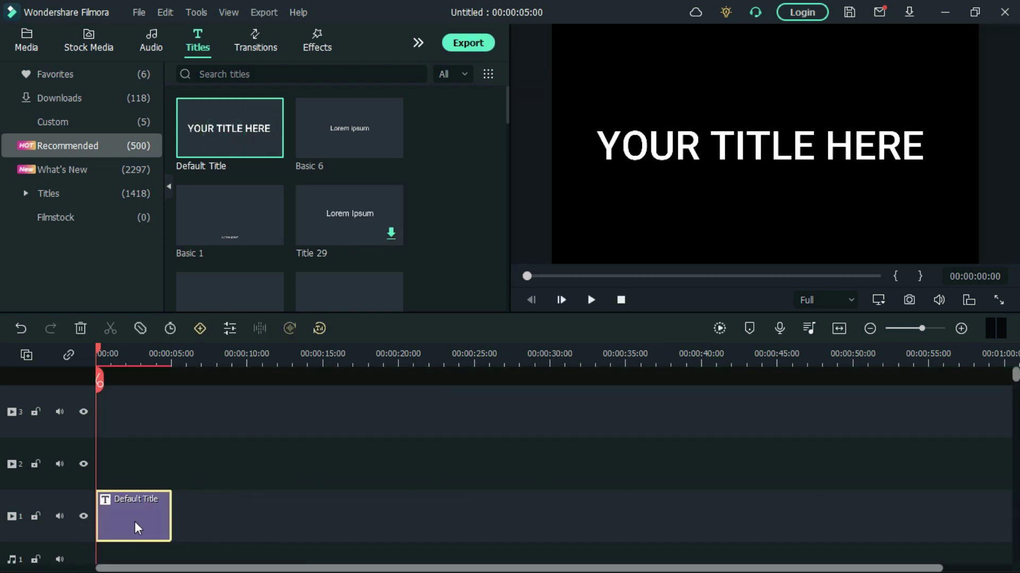
pyautogui.rightClick(136, 529)
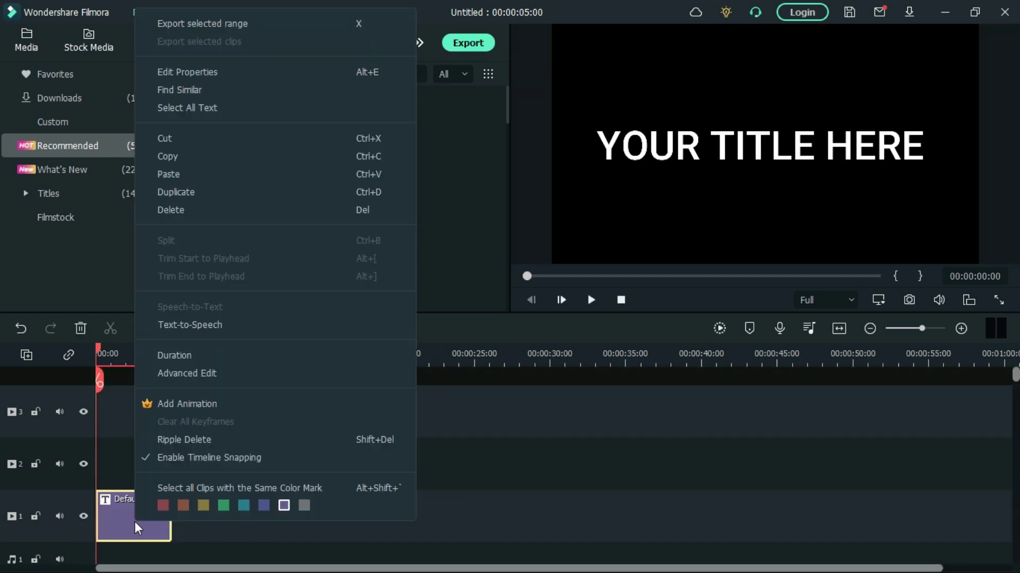
pyautogui.click(205, 73)
pyautogui.click(293, 157)
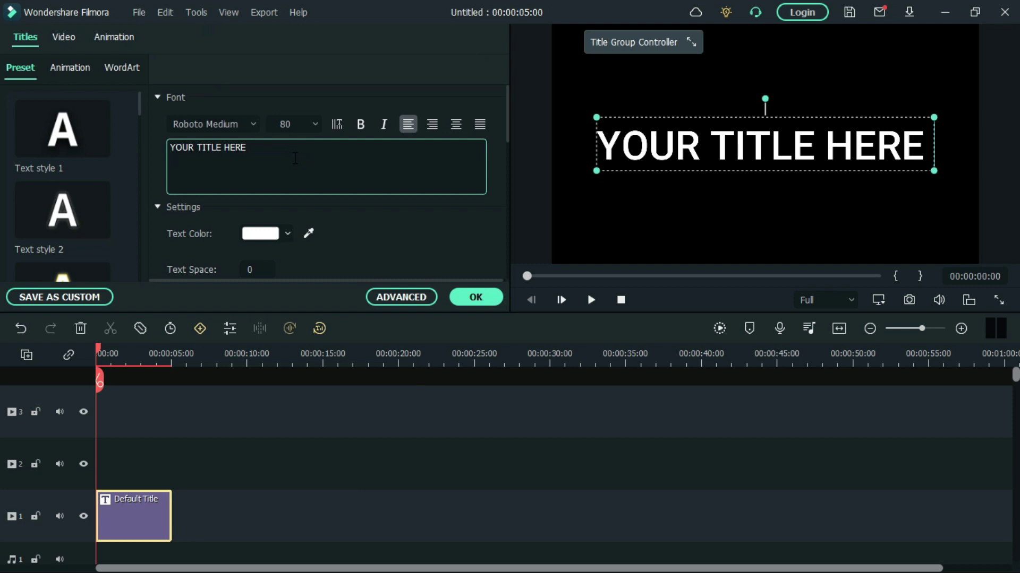
pyautogui.hotkey('ctrl', 'a')
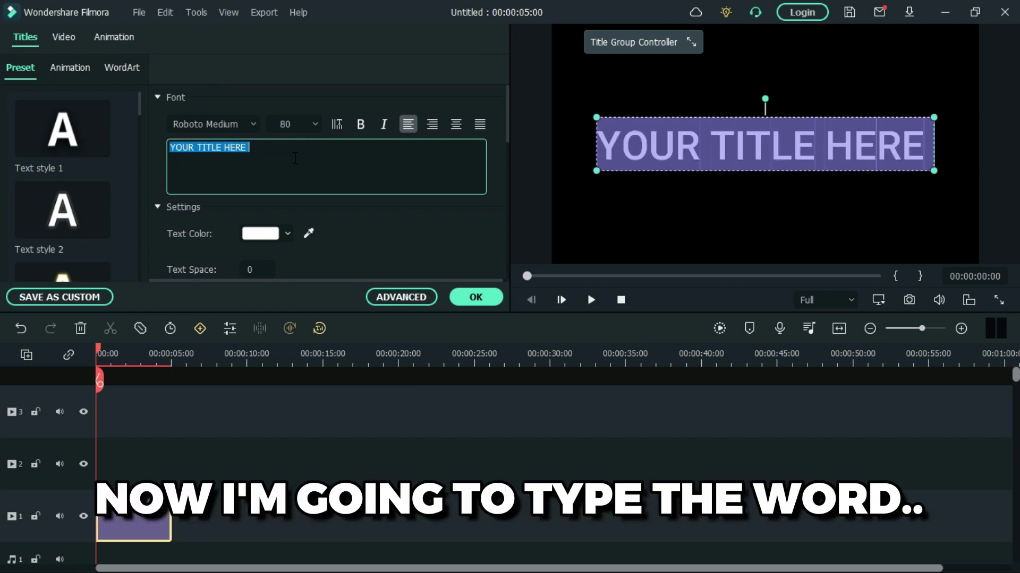
pyautogui.write('COL')
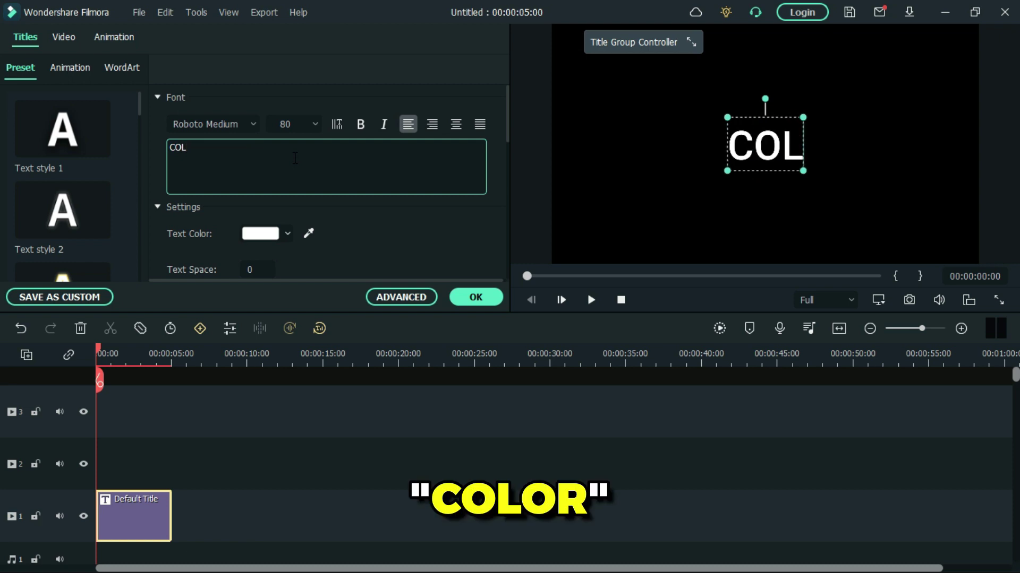
pyautogui.write('OR')
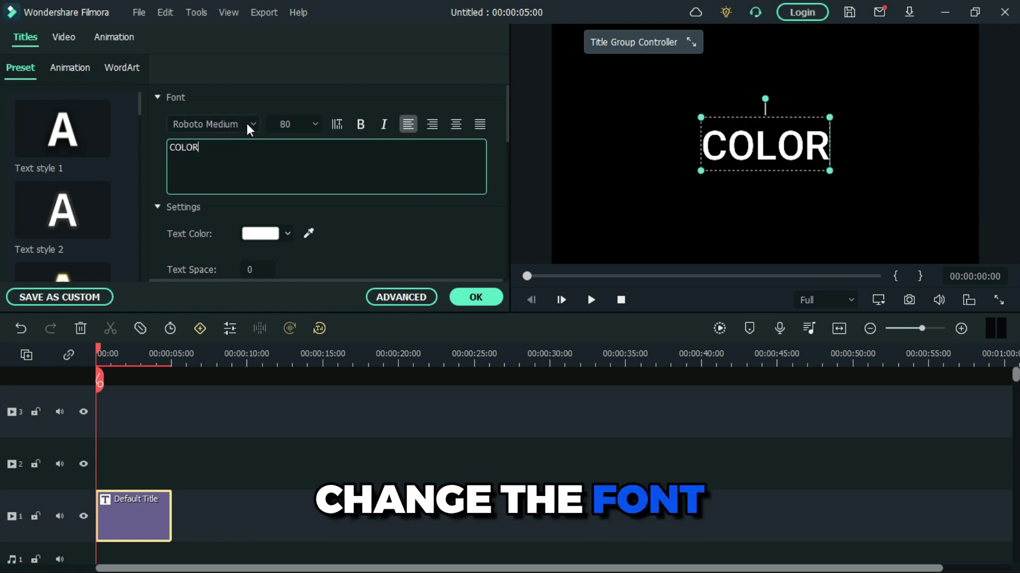
# - Set the COLOR title to Montserrat Black at size 100 and confirm
pyautogui.click(247, 126)
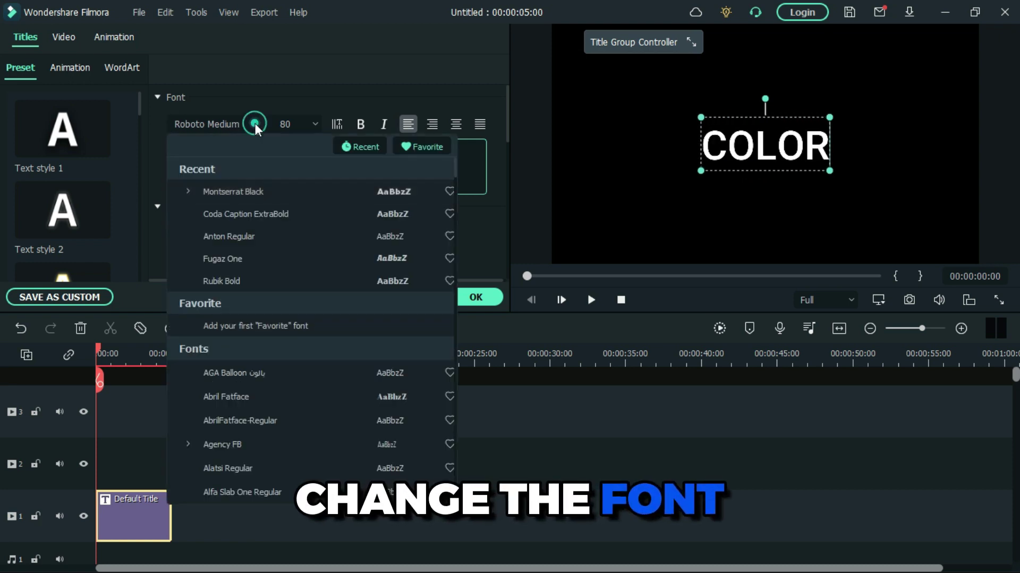
pyautogui.click(278, 193)
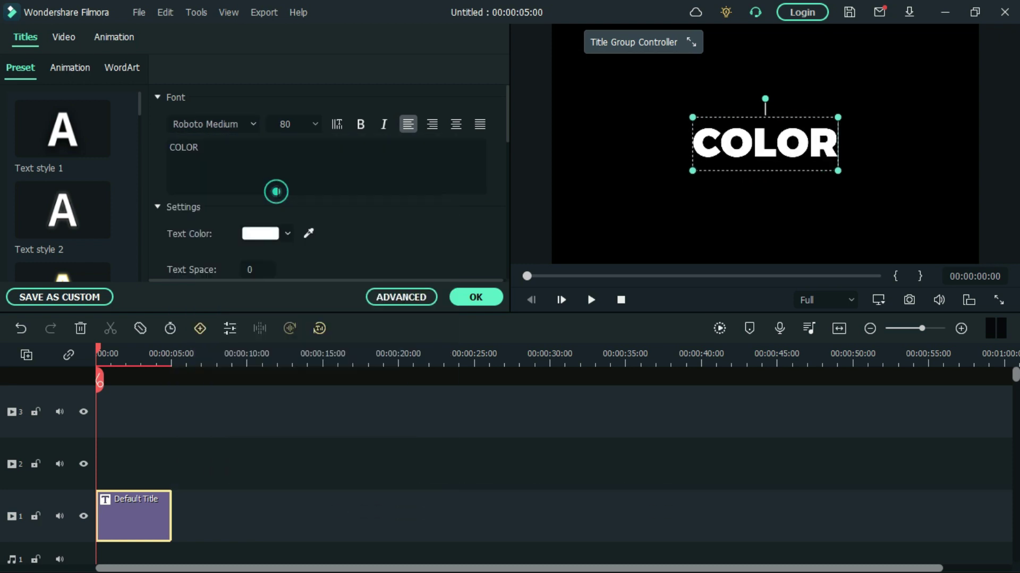
pyautogui.click(315, 125)
pyautogui.click(302, 255)
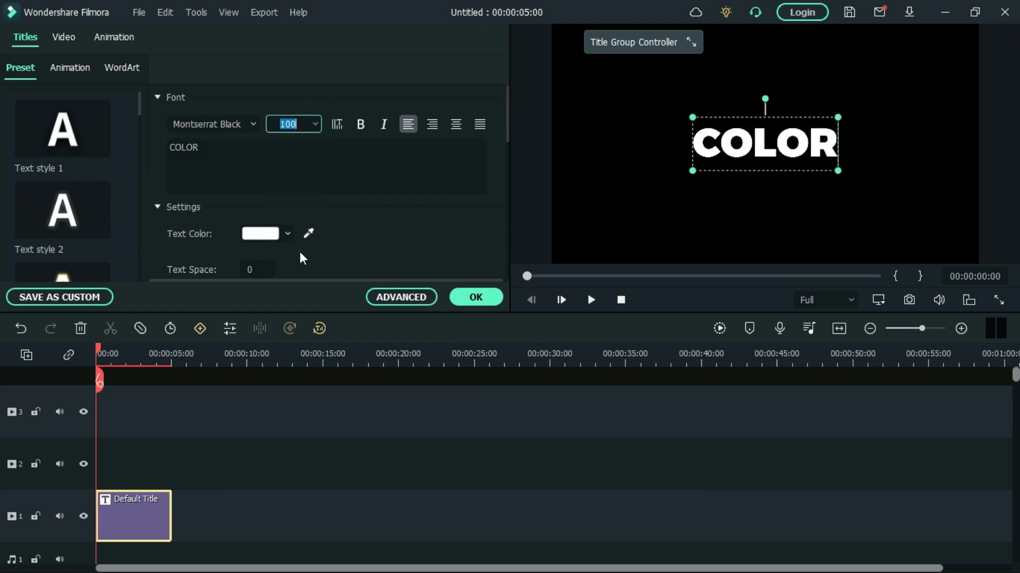
pyautogui.click(482, 300)
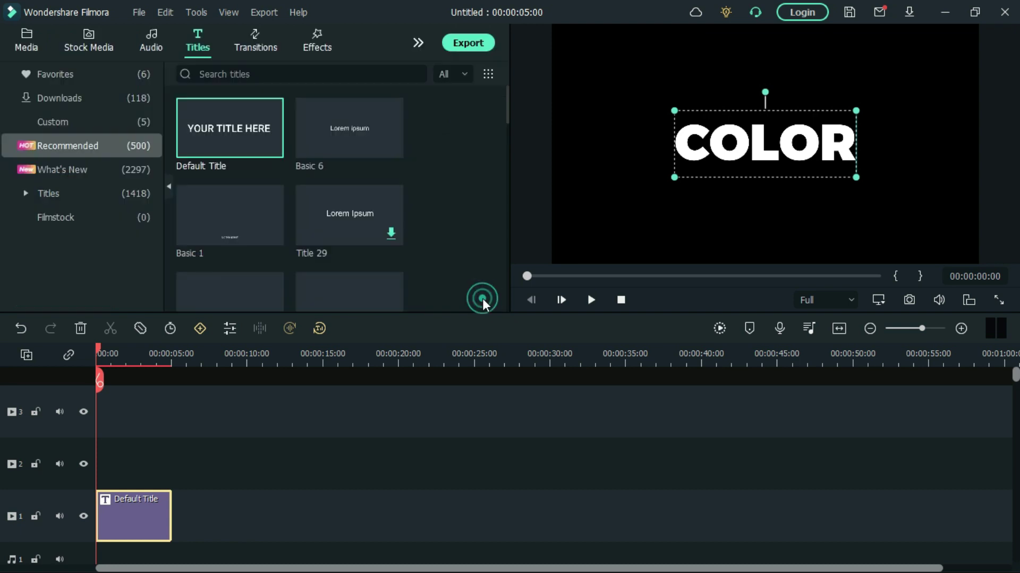
# - Copy the COLOR title clip and paste it onto video track 2
pyautogui.click(138, 529)
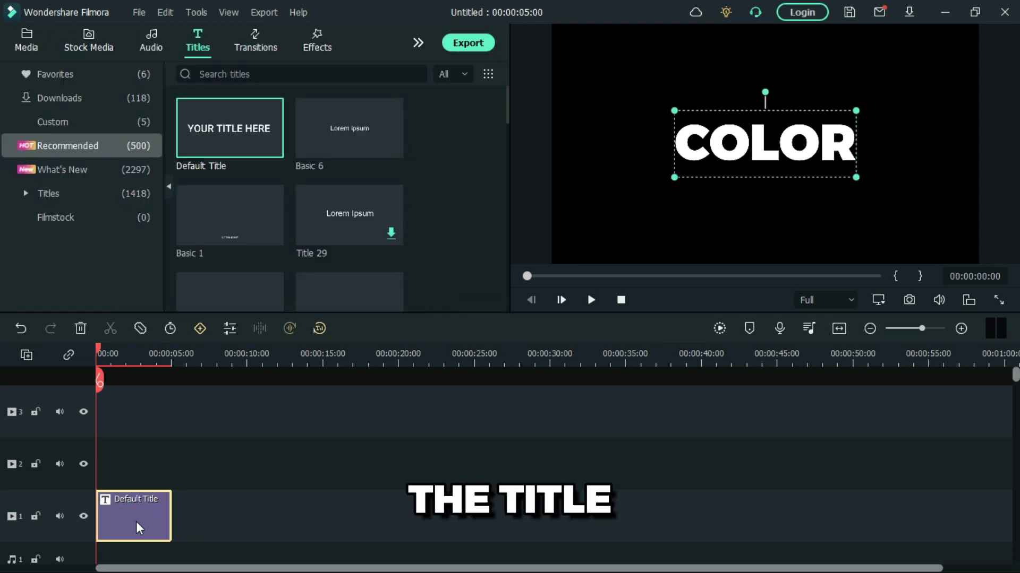
pyautogui.rightClick(137, 528)
pyautogui.click(210, 156)
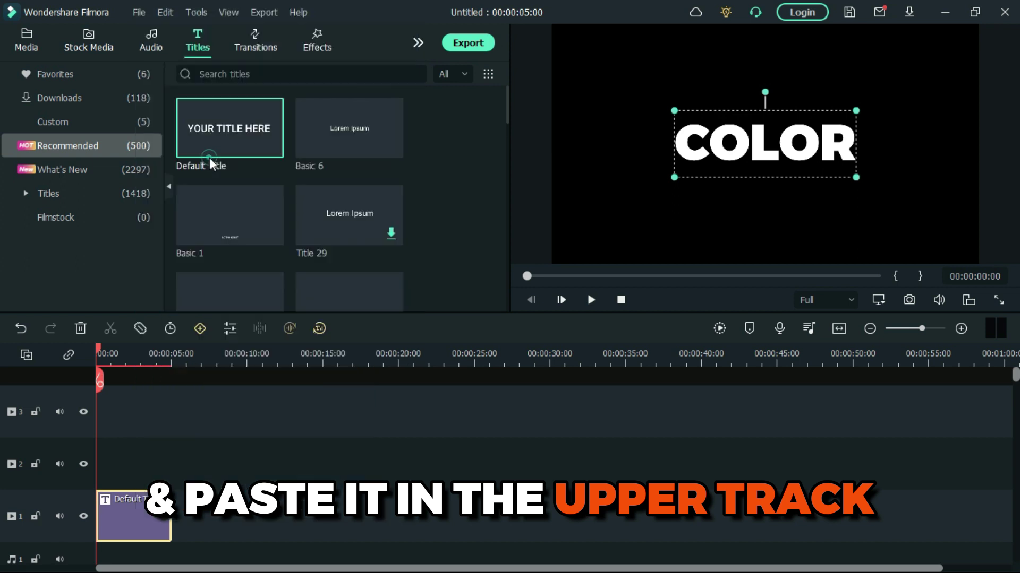
pyautogui.click(71, 478)
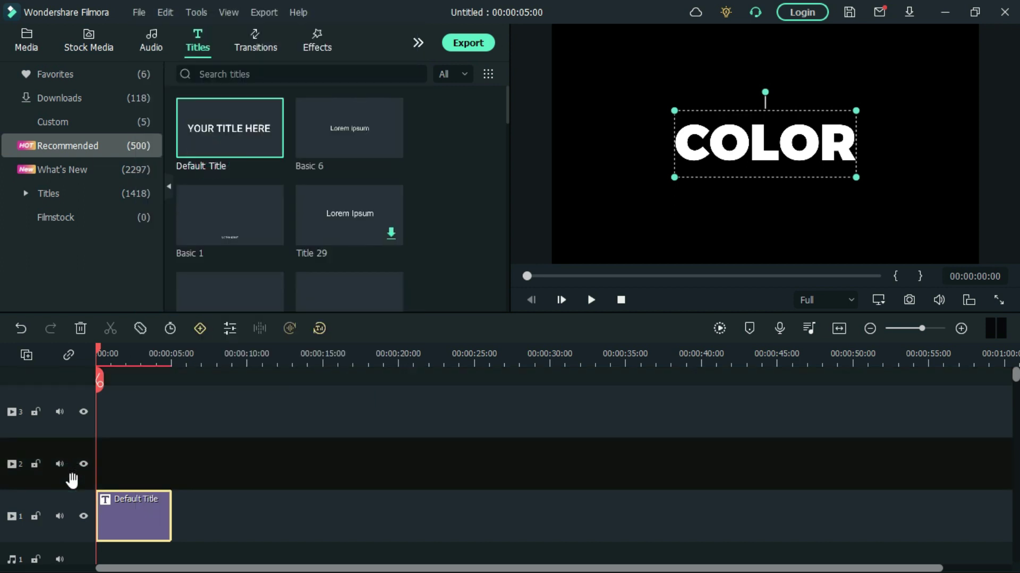
pyautogui.hotkey('ctrl', 'v')
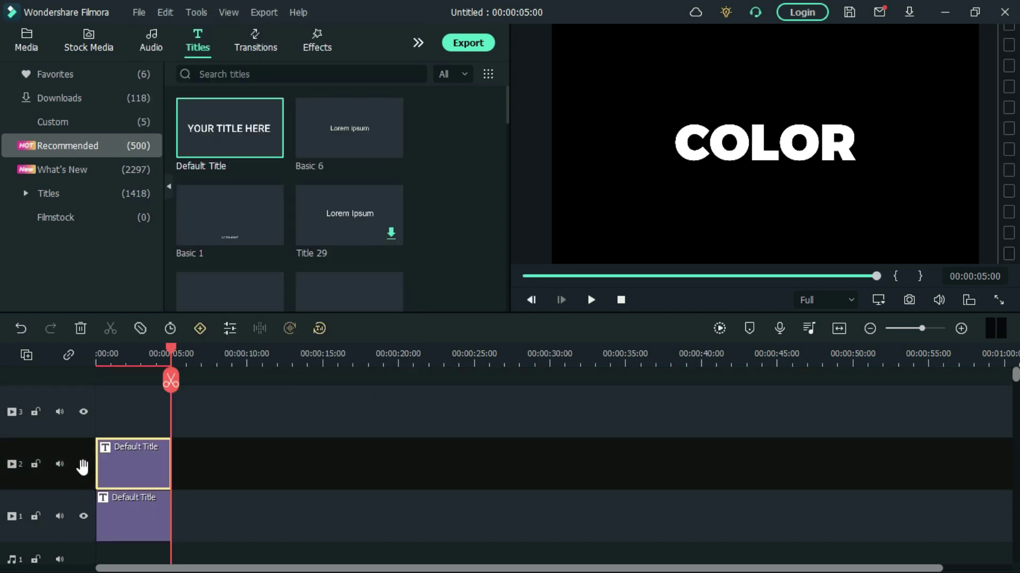
# - Move the playhead back to about 3 seconds and bring up the copied title's text properties
pyautogui.moveTo(171, 350); pyautogui.dragTo(145, 350)
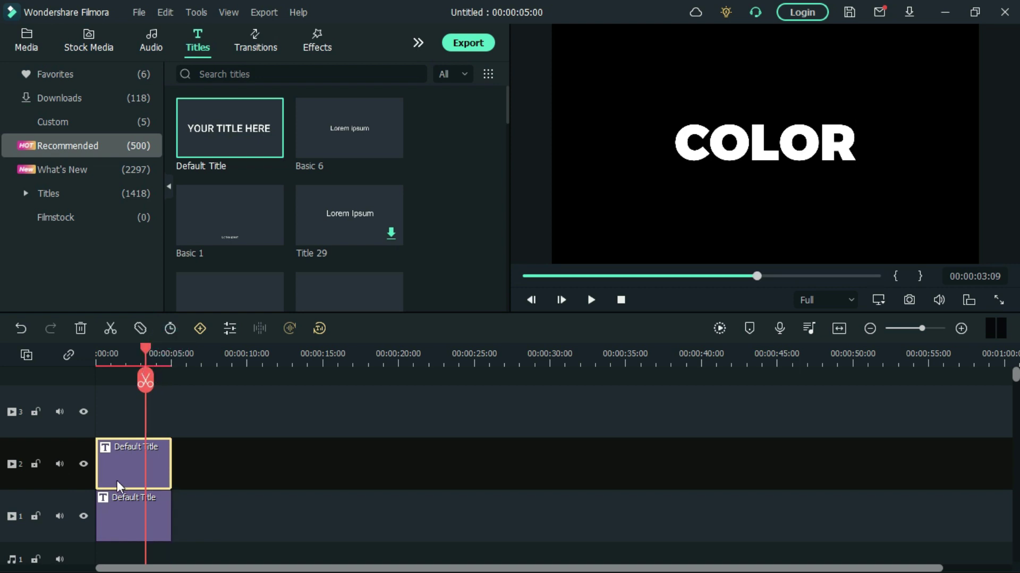
pyautogui.rightClick(118, 487)
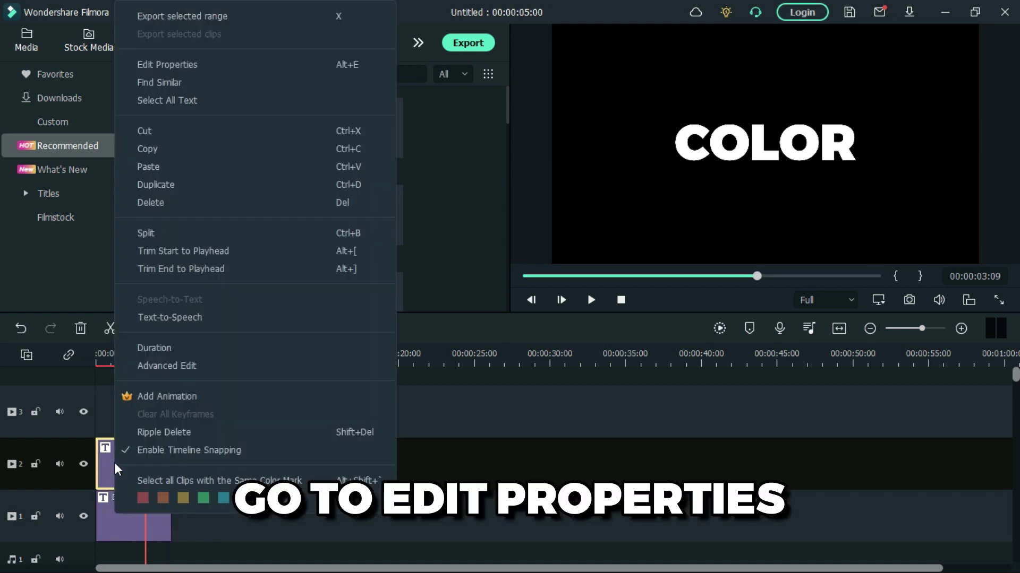
pyautogui.click(208, 70)
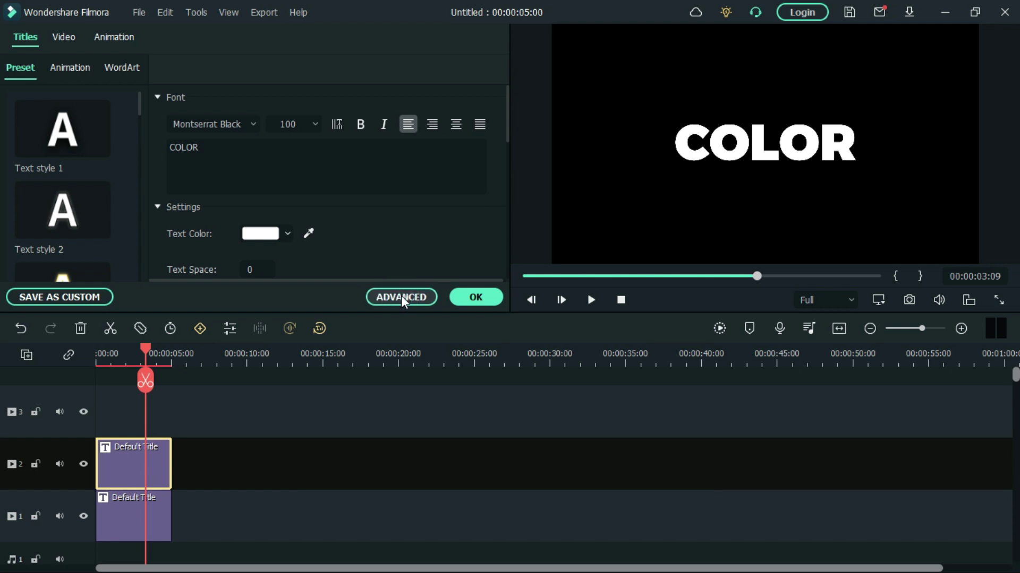
# - In advanced text editing, delete the copy's COLOR text and add a square shape
pyautogui.click(401, 296)
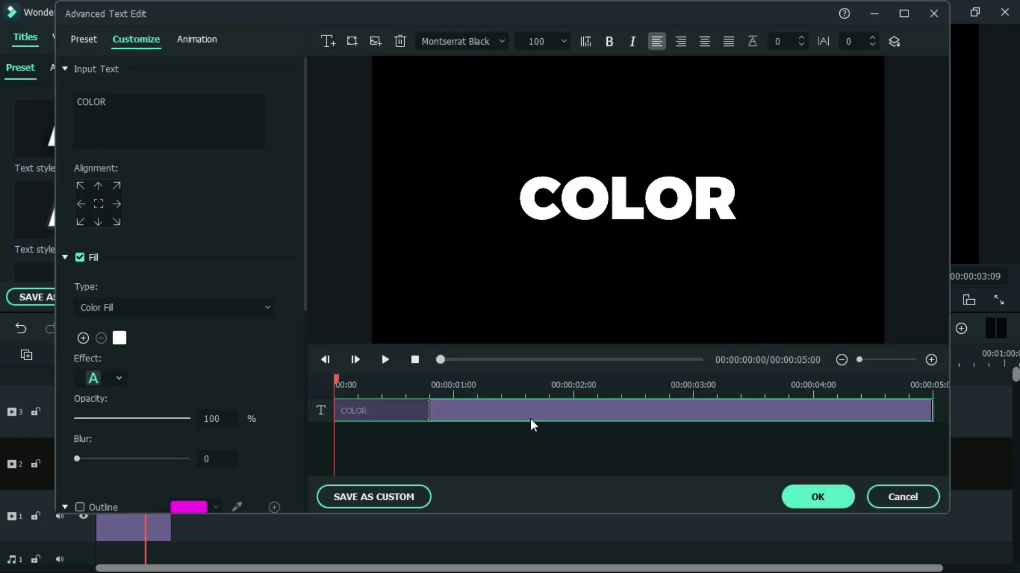
pyautogui.click(528, 419)
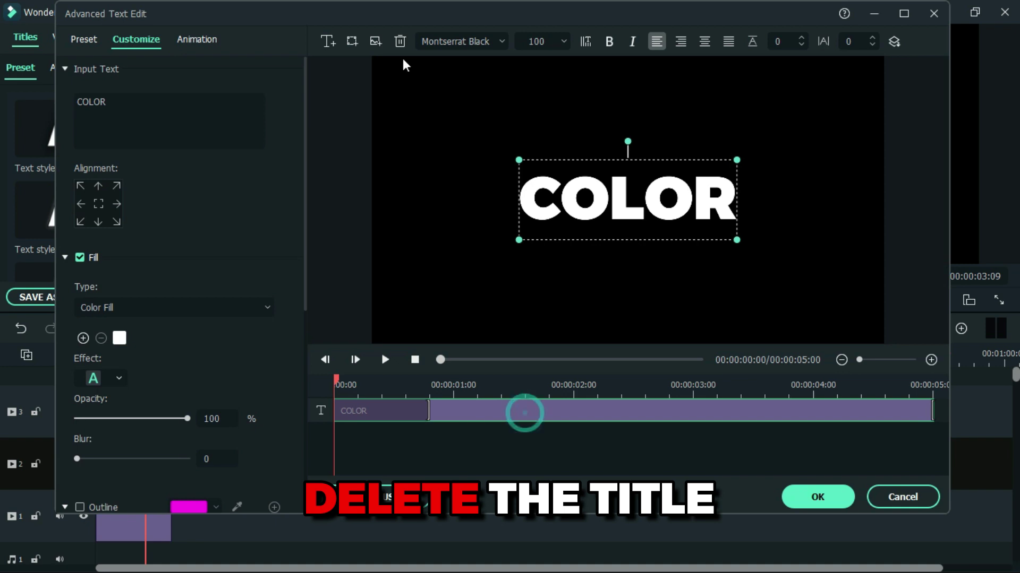
pyautogui.click(400, 42)
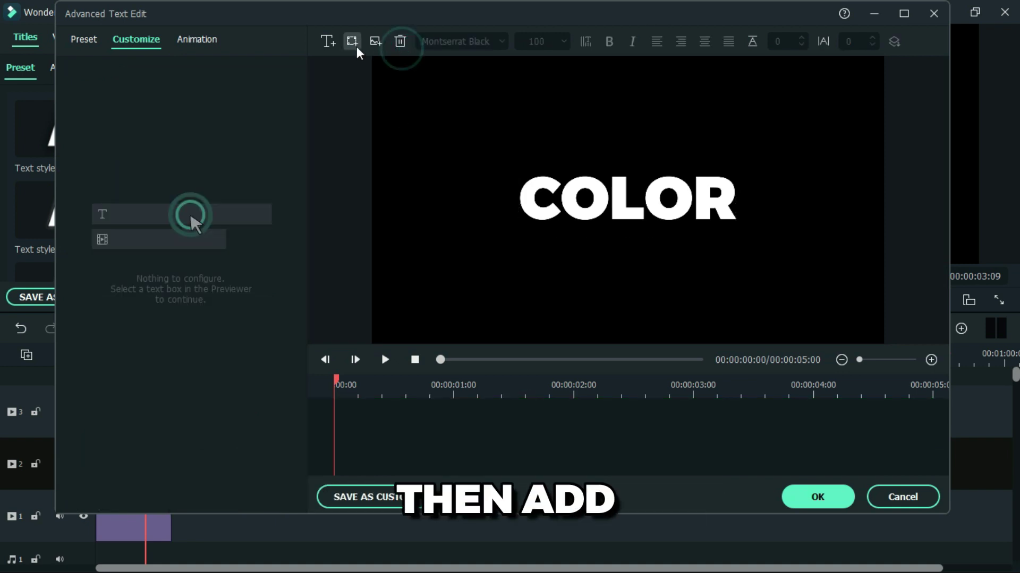
pyautogui.click(352, 41)
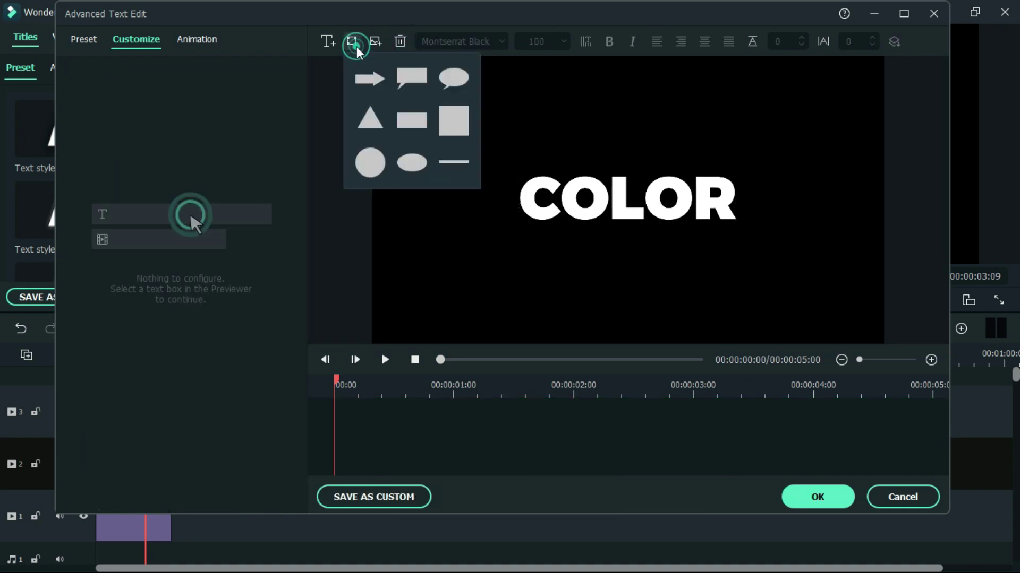
pyautogui.click(453, 121)
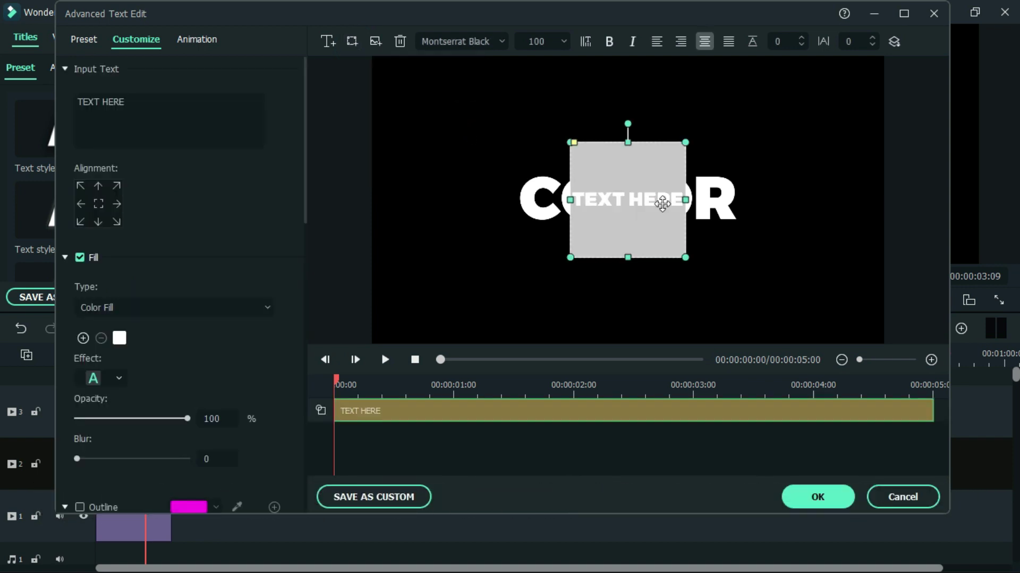
# - Erase the shape's placeholder text, narrow it into a thin bar and move it over the start of COLOR
pyautogui.click(192, 129)
pyautogui.press('BackSpace')
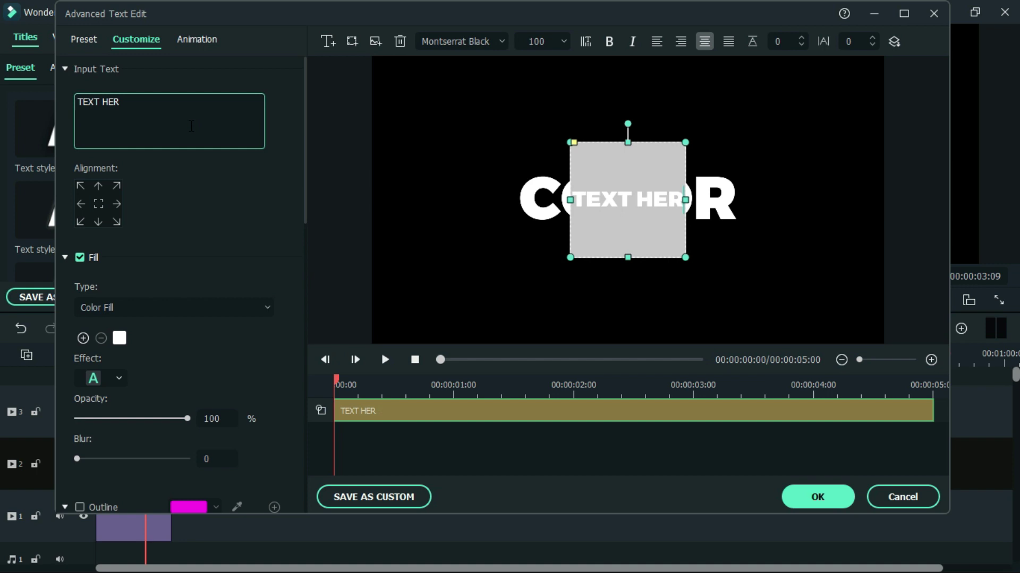
pyautogui.press('BackSpace')
pyautogui.press('BackSpace')
pyautogui.press('BackSpace')
pyautogui.press('BackSpace')
pyautogui.press('BackSpace')
pyautogui.press('BackSpace')
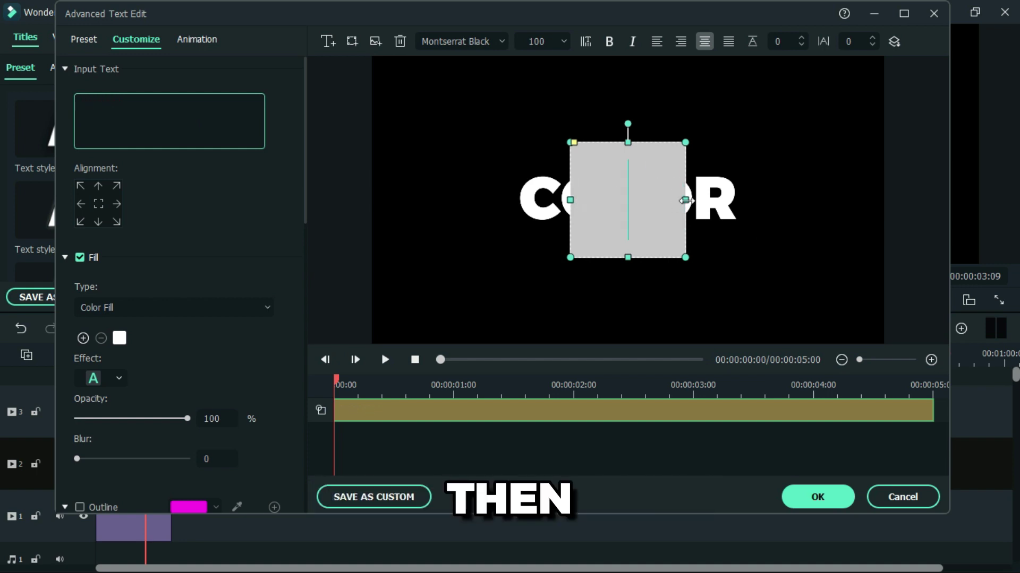
pyautogui.moveTo(685, 200); pyautogui.dragTo(592, 200)
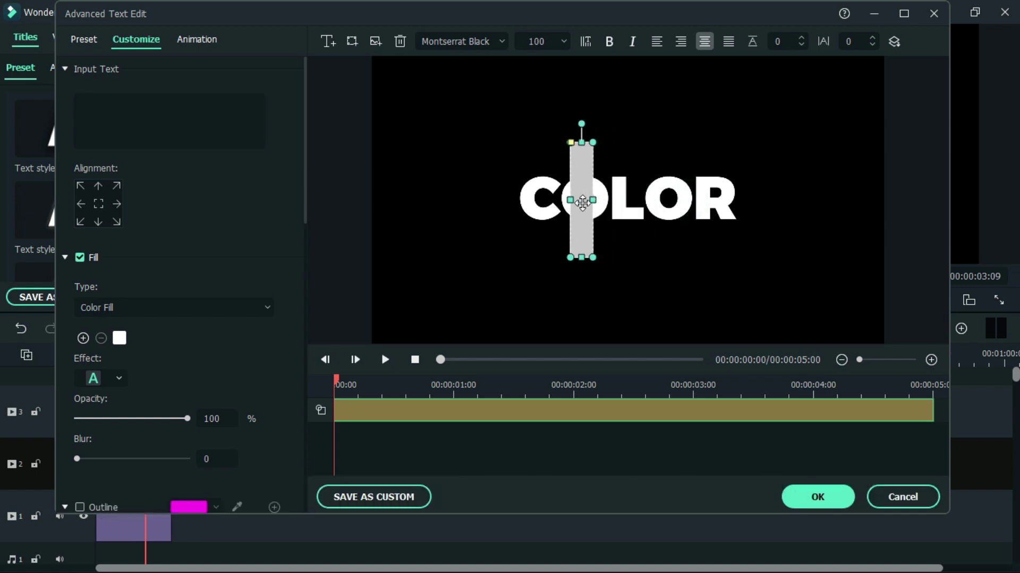
pyautogui.moveTo(582, 202); pyautogui.dragTo(499, 202)
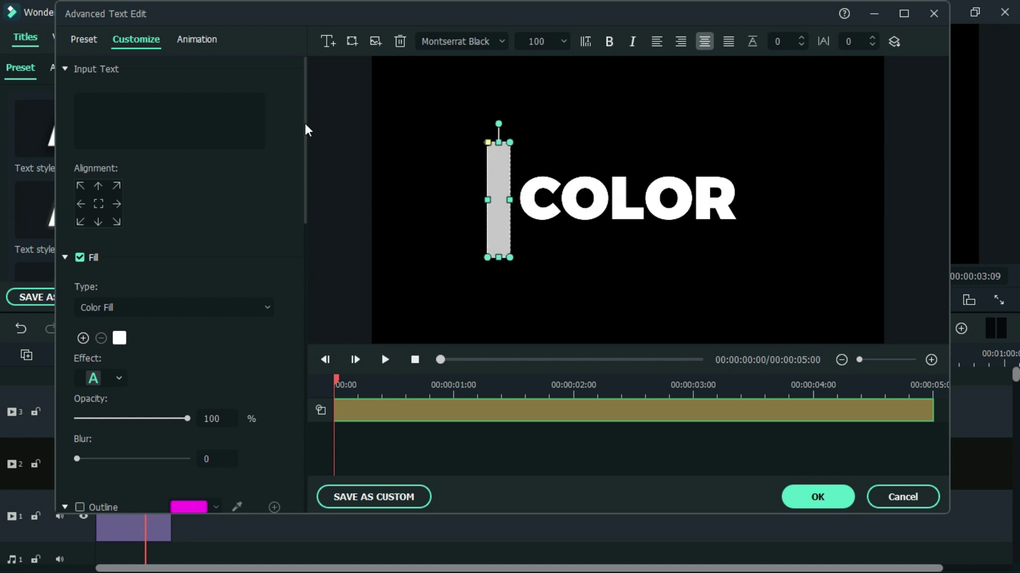
pyautogui.moveTo(306, 100); pyautogui.dragTo(318, 327)
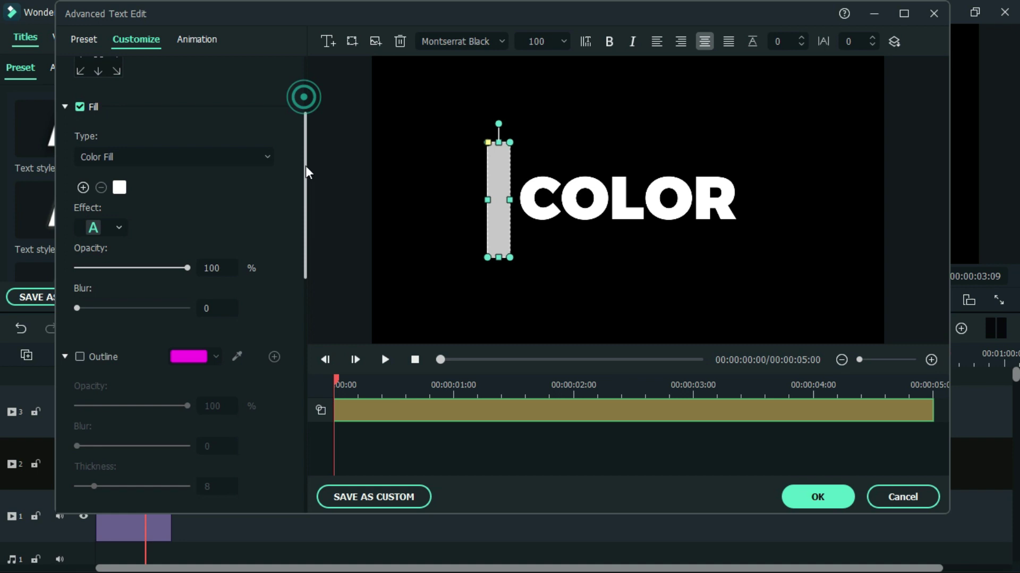
pyautogui.scroll(-3, 157, 365)
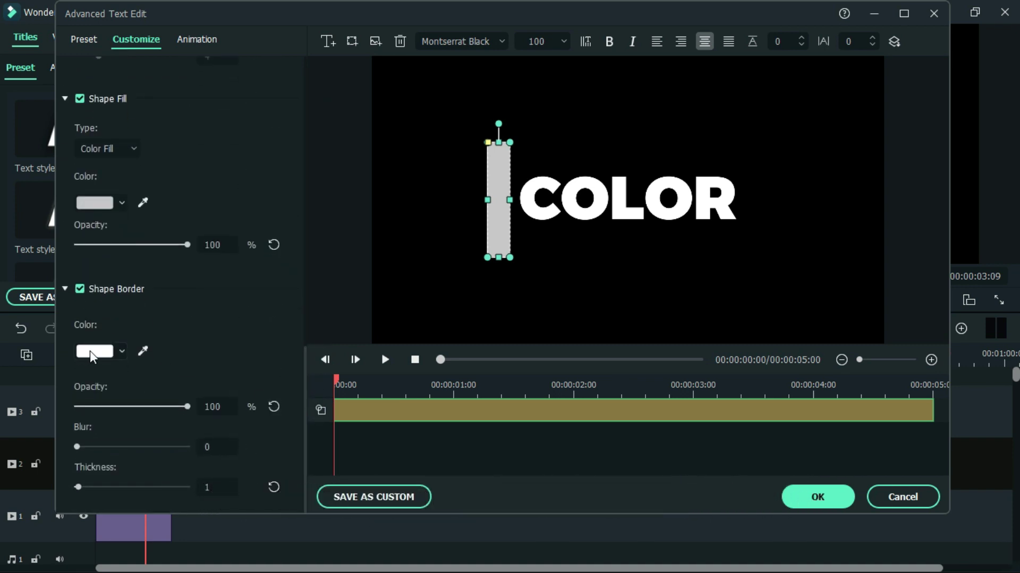
# - Fill the bar with pure yellow #ffff00 from the custom colour picker
pyautogui.click(97, 203)
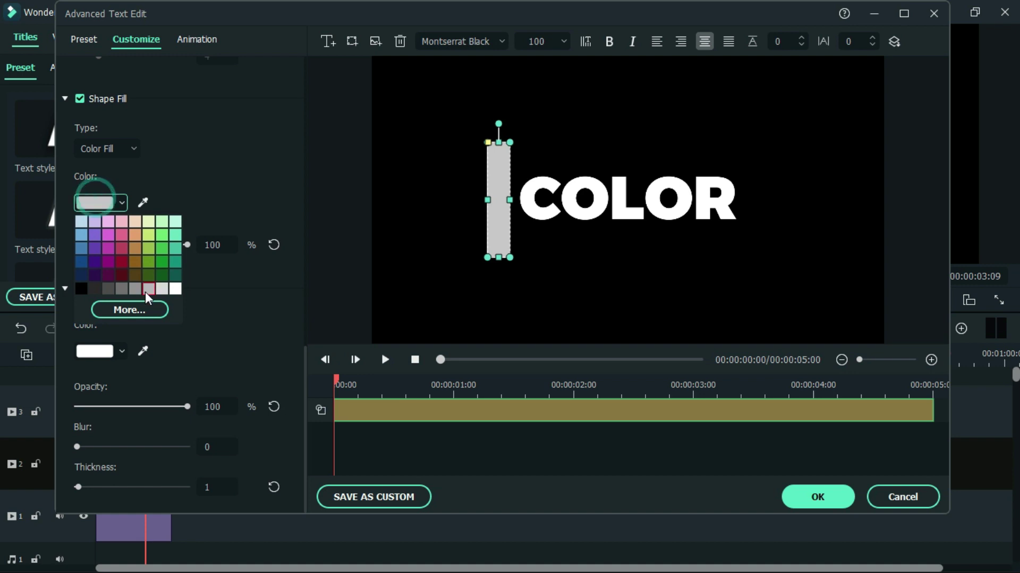
pyautogui.click(146, 315)
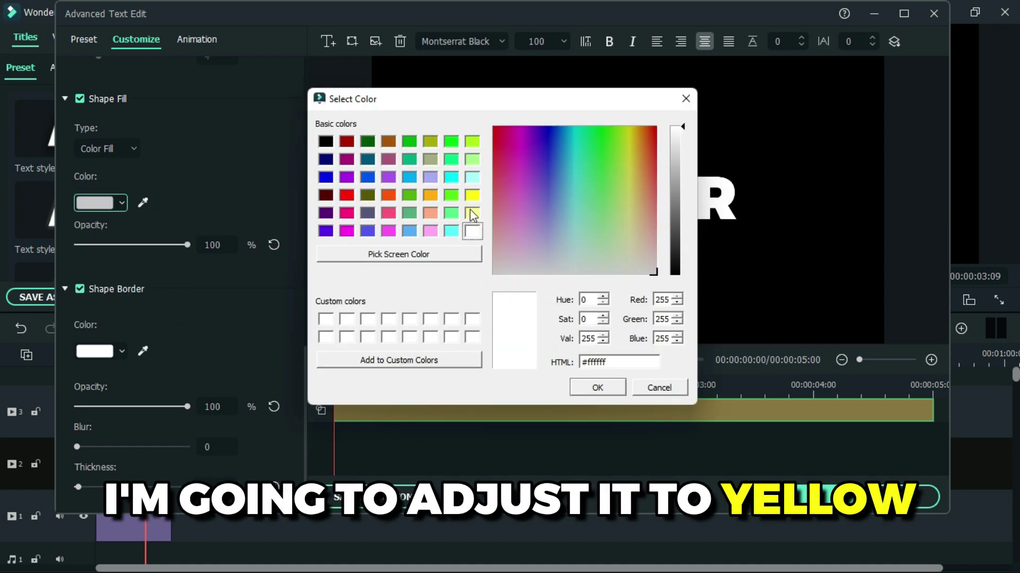
pyautogui.click(473, 195)
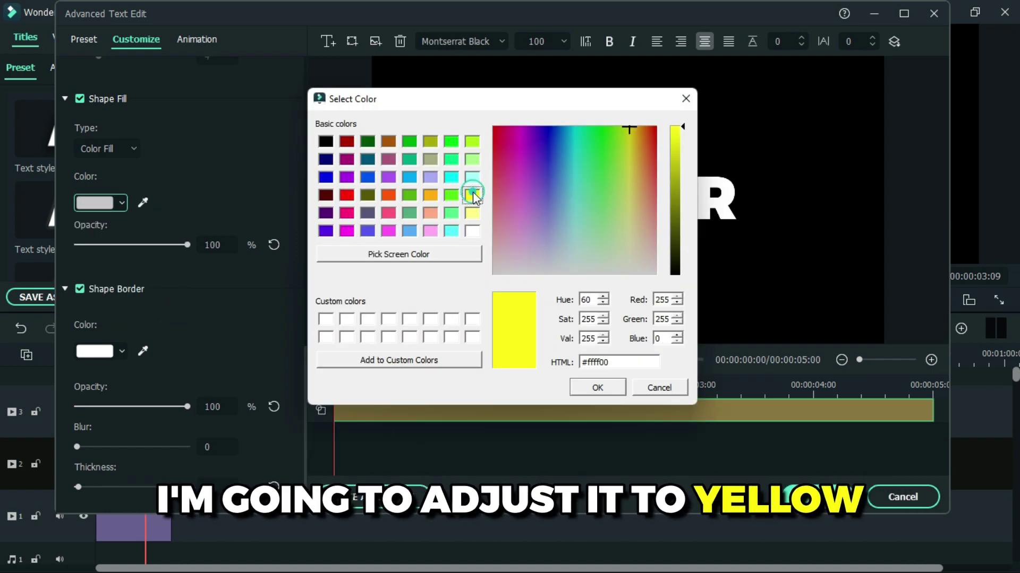
pyautogui.click(608, 390)
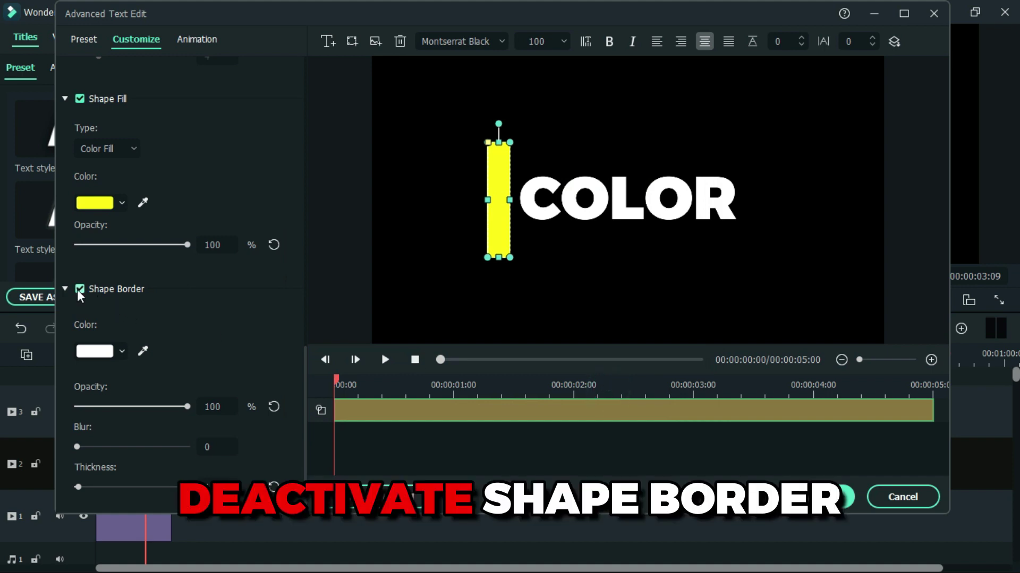
# - Turn off the bar's border and apply the advanced title edits
pyautogui.click(81, 289)
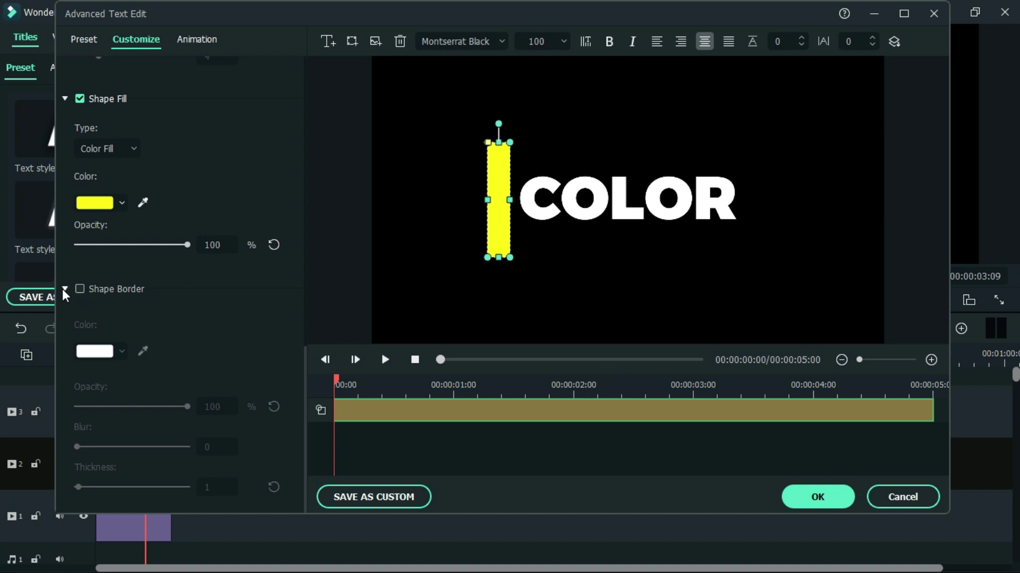
pyautogui.click(64, 290)
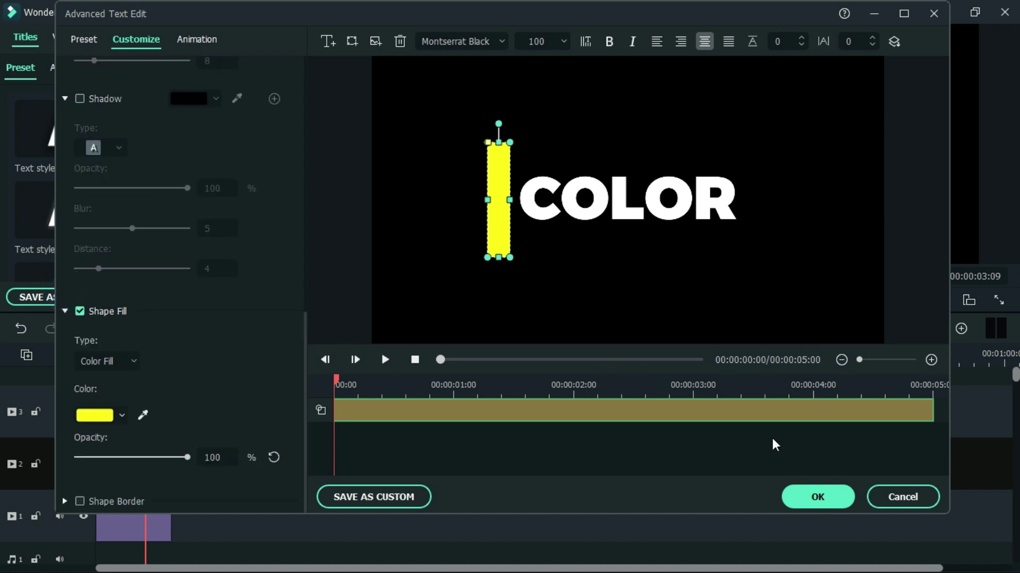
pyautogui.click(817, 498)
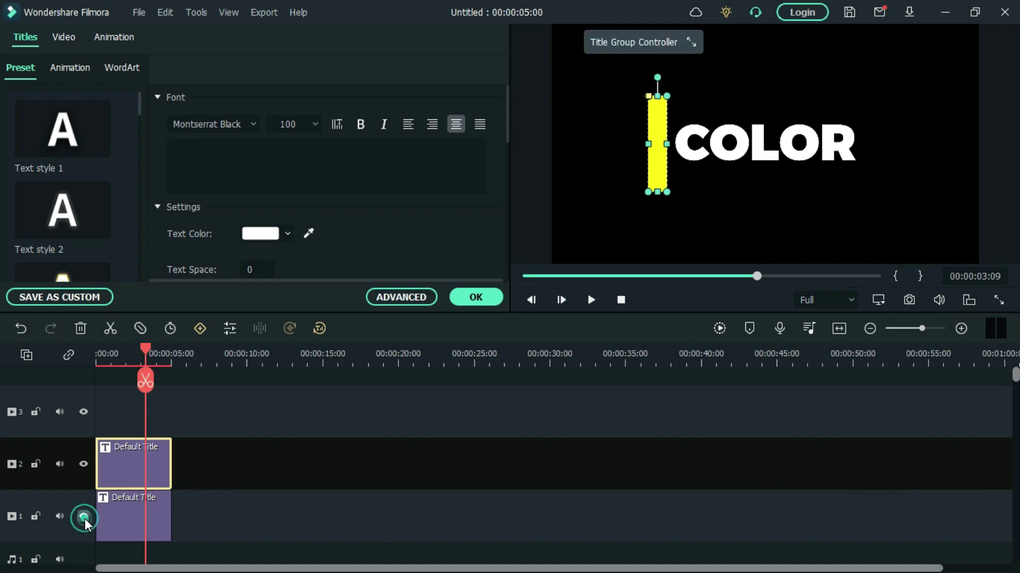
# - Hide the COLOR title track and save a snapshot of the bar alone, Snapshot_17
pyautogui.click(83, 518)
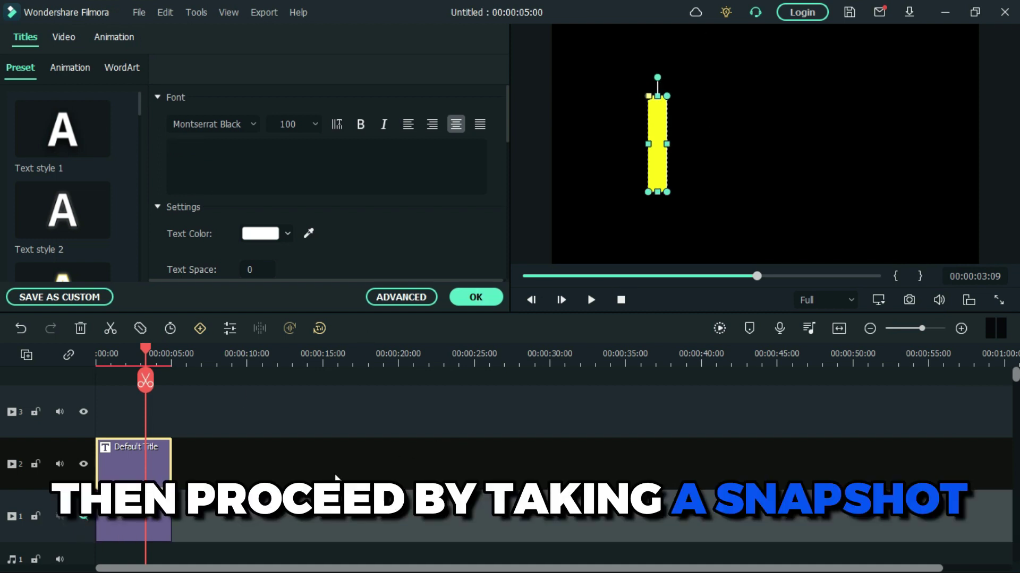
pyautogui.click(336, 478)
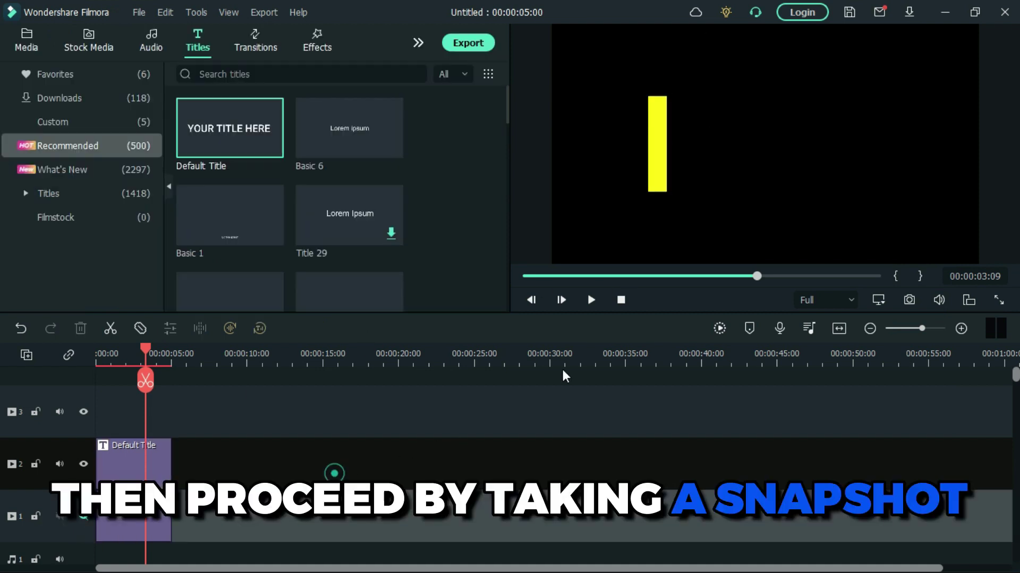
pyautogui.click(909, 302)
pyautogui.click(540, 311)
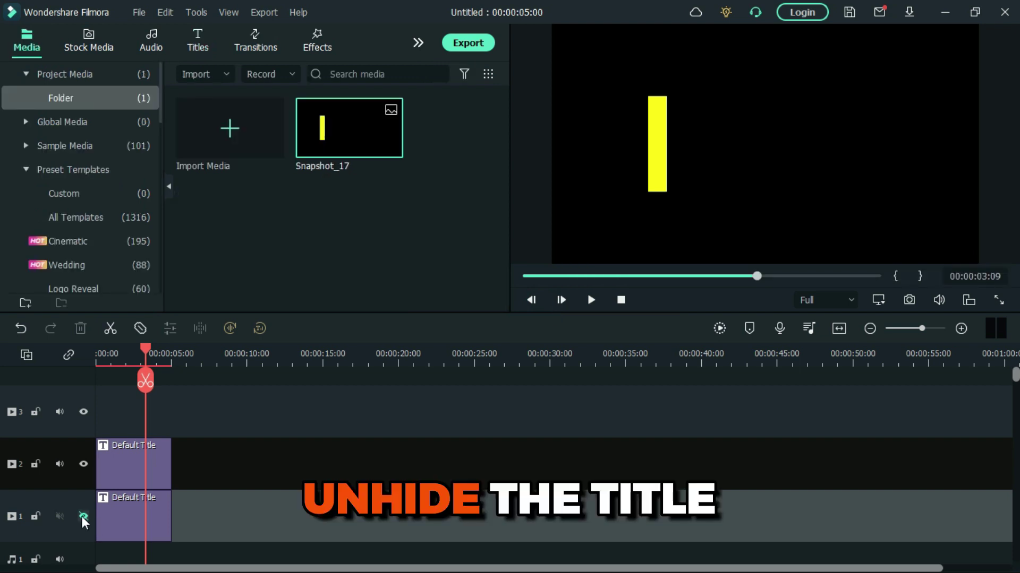
# - Show the COLOR title track again and select the upper bar title clip
pyautogui.click(84, 518)
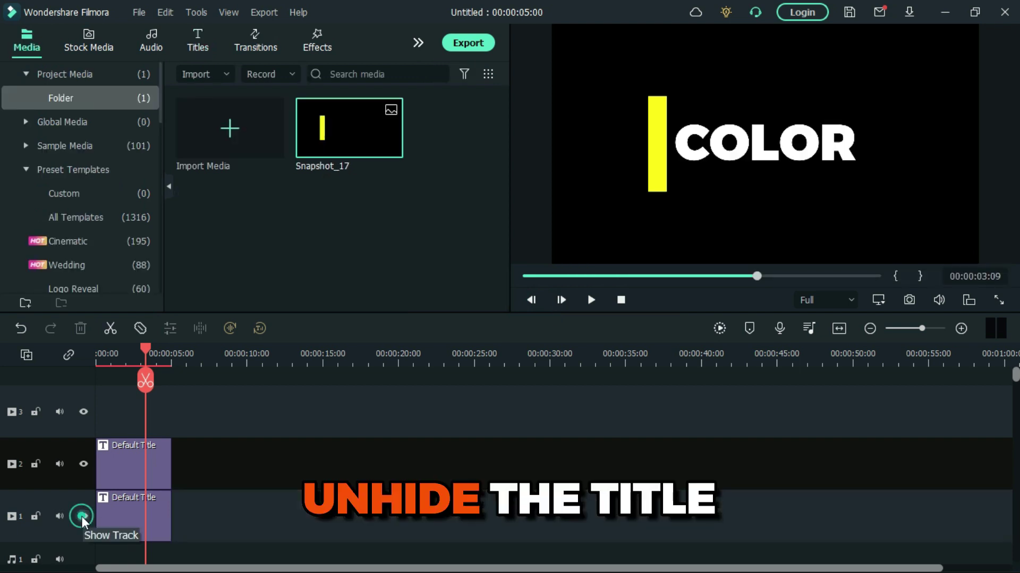
pyautogui.click(134, 468)
# - Bring the upper bar title into the advanced title editor
pyautogui.rightClick(133, 468)
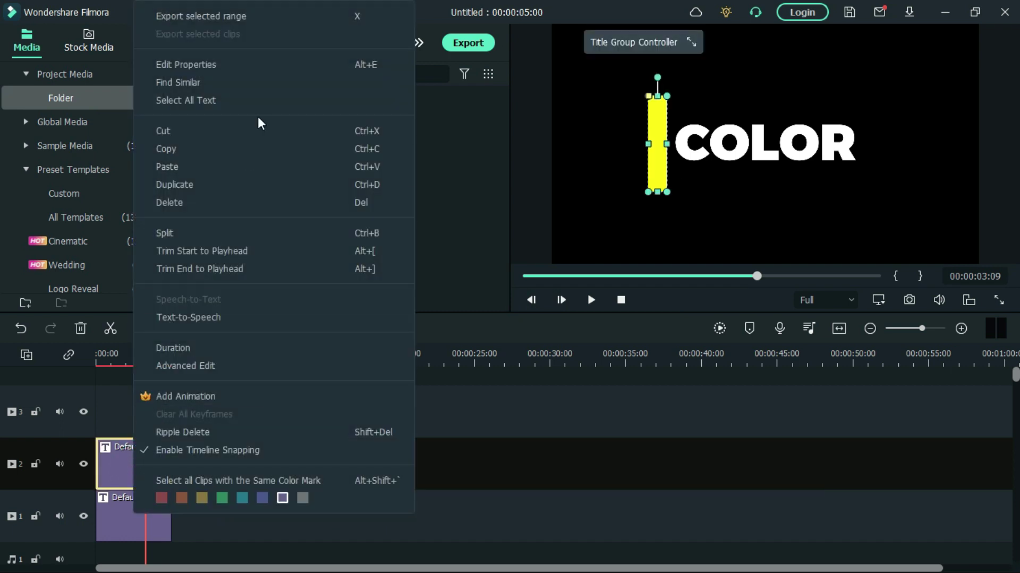
pyautogui.click(208, 64)
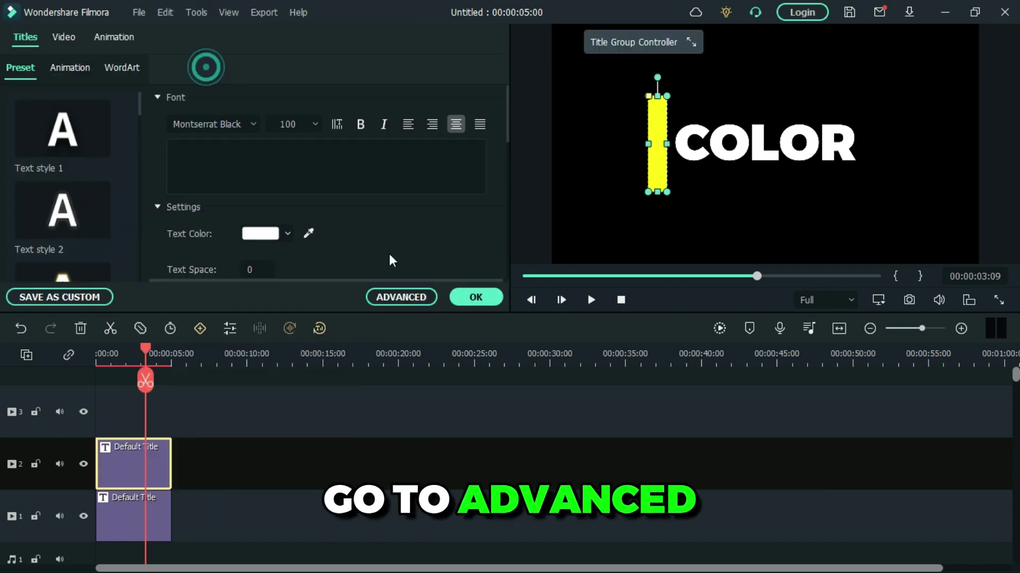
pyautogui.click(396, 305)
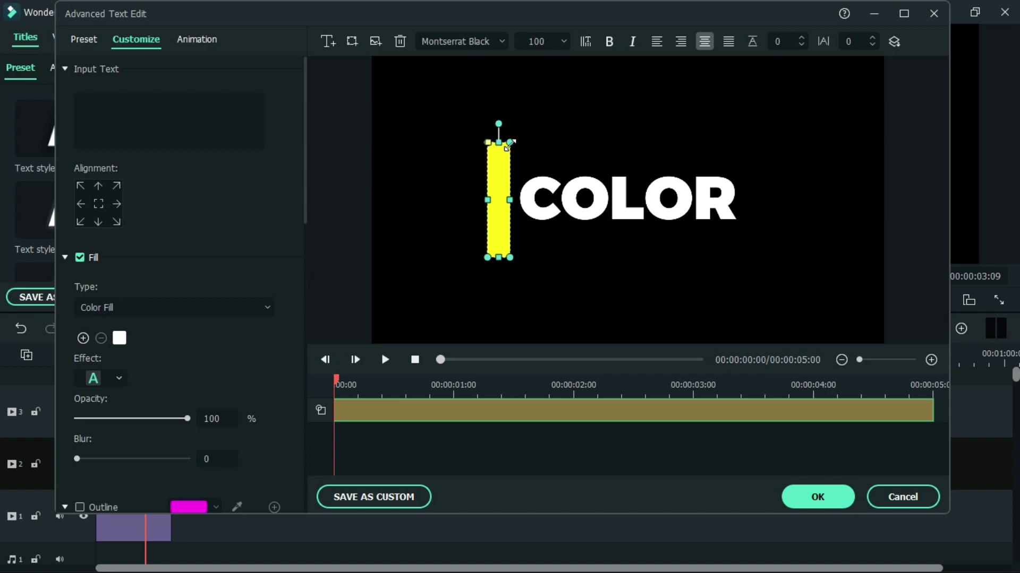
# - Stretch the yellow box by its corner handles to fill the whole canvas and apply
pyautogui.moveTo(508, 144)
pyautogui.mouseDown()
pyautogui.moveTo(531, 160)
pyautogui.moveTo(940, 151)
pyautogui.mouseUp()
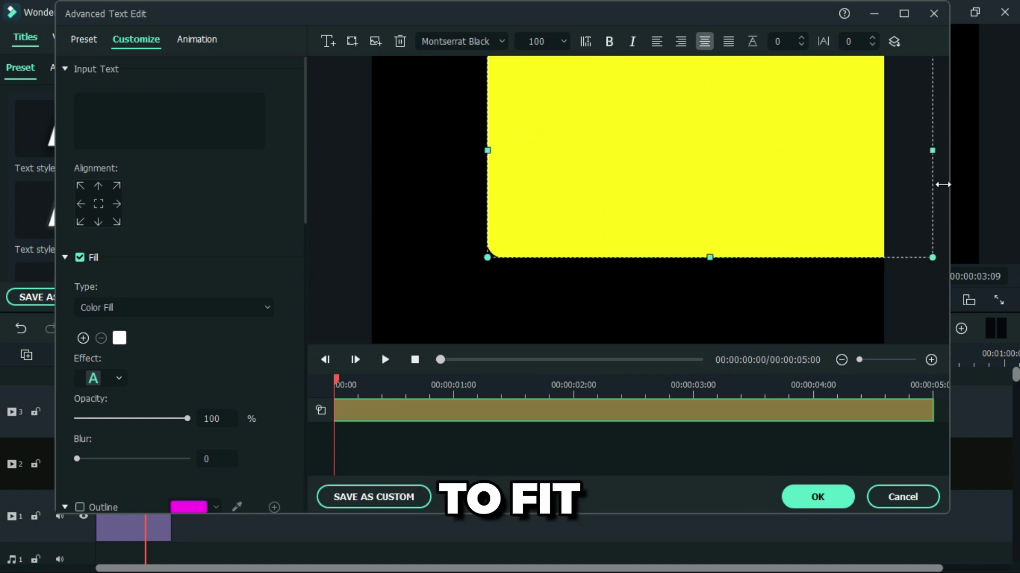
pyautogui.moveTo(487, 258); pyautogui.dragTo(273, 409)
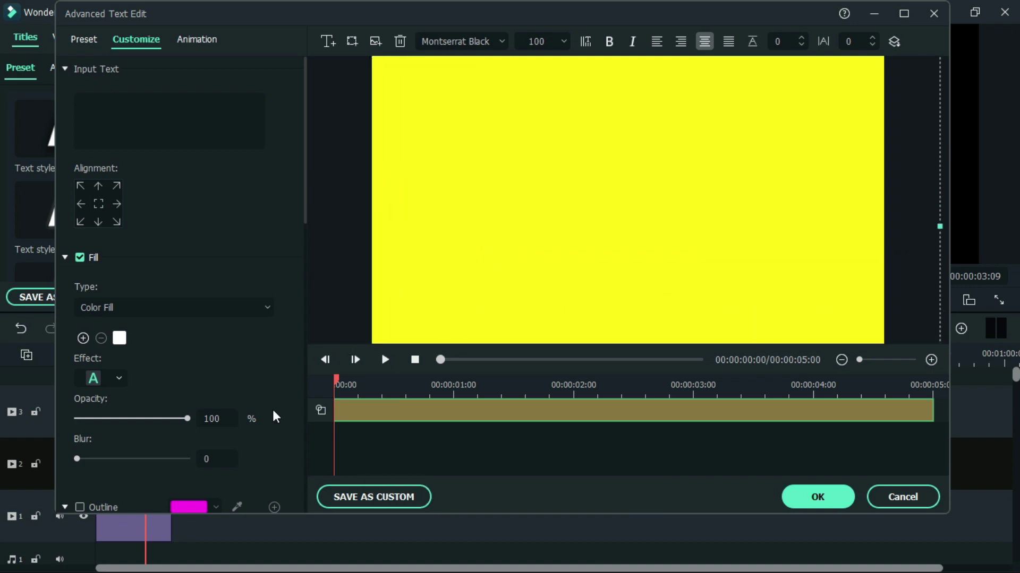
pyautogui.click(818, 500)
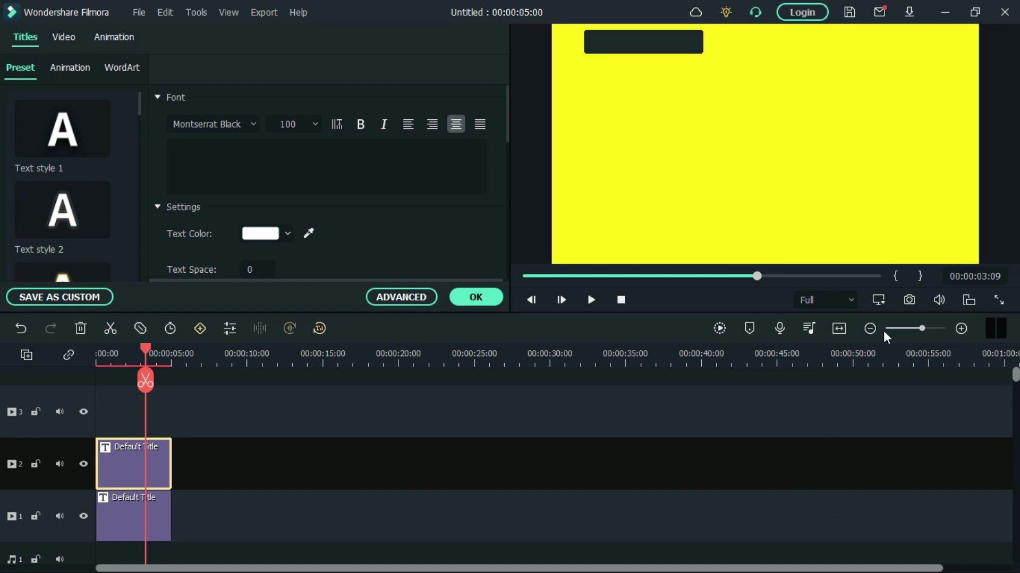
# - Save a snapshot of the all-yellow preview, Snapshot_18, and close the title panel
pyautogui.click(909, 300)
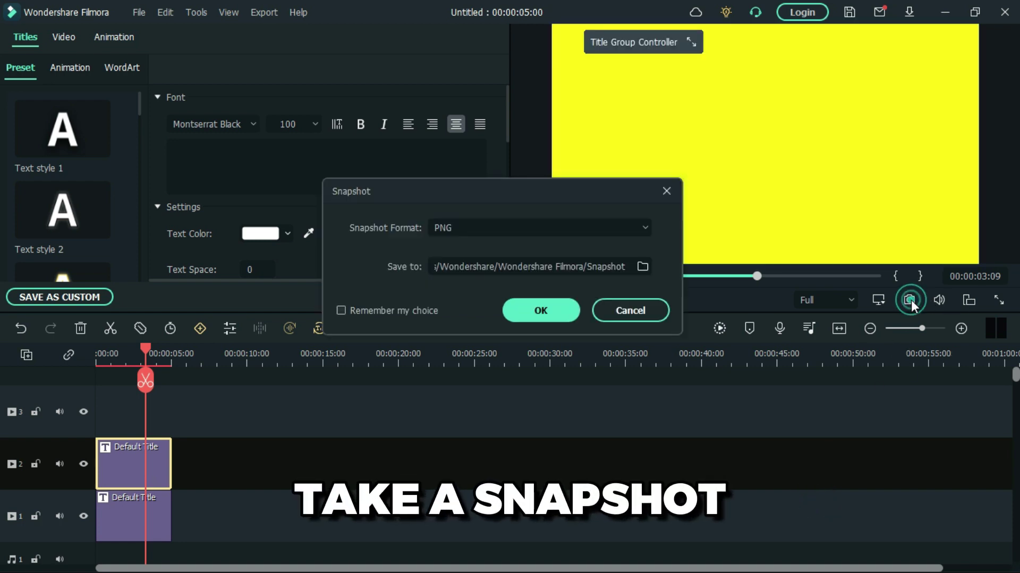
pyautogui.click(552, 313)
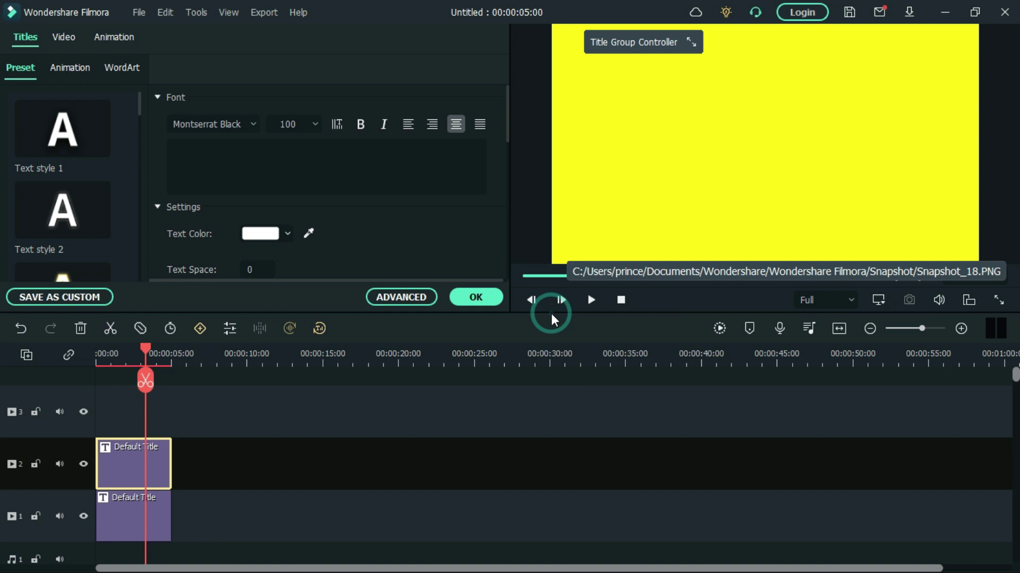
pyautogui.click(477, 299)
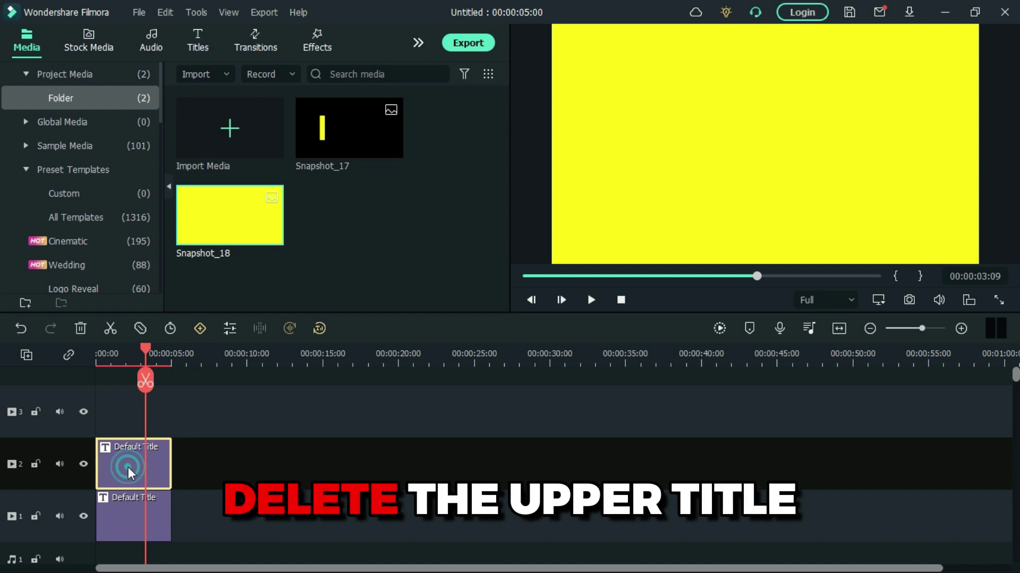
# - Delete the upper title clip and place Snapshot_17 on track 2 at 00:00
pyautogui.press('Delete')
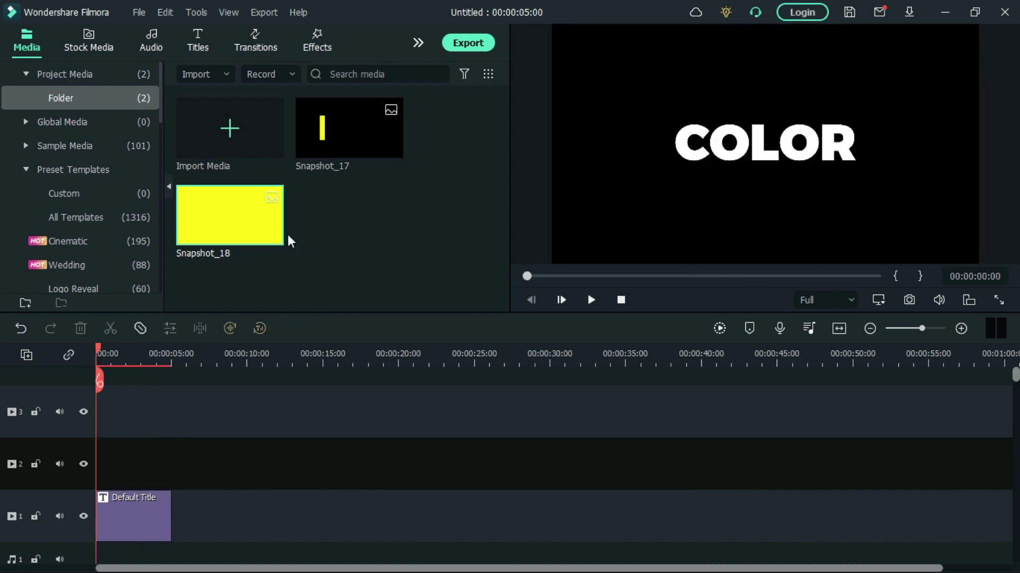
pyautogui.moveTo(349, 128)
pyautogui.moveTo(351, 137); pyautogui.dragTo(83, 466)
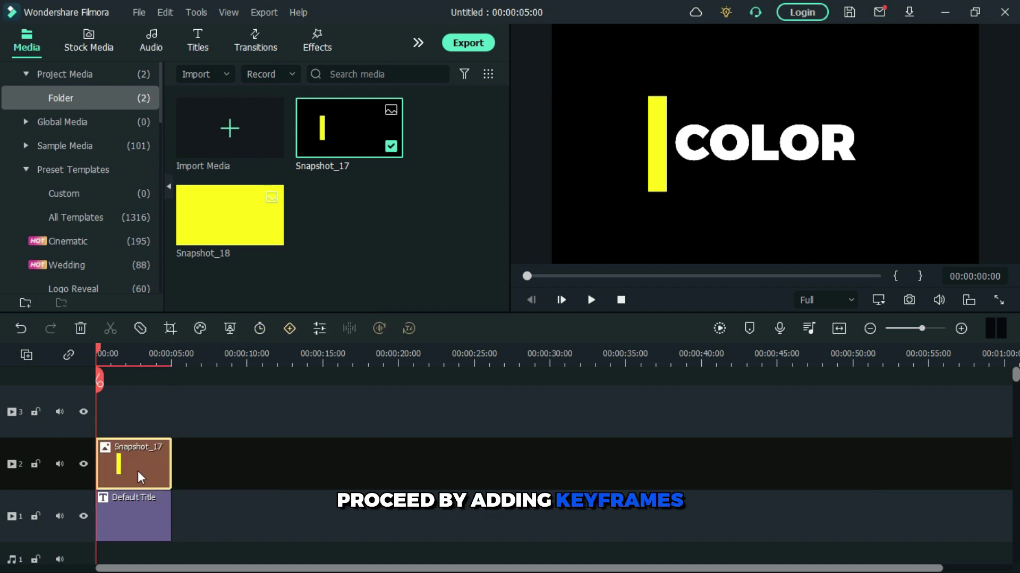
# - Start animating Snapshot_17 and add a keyframe at the clip's end
pyautogui.click(290, 329)
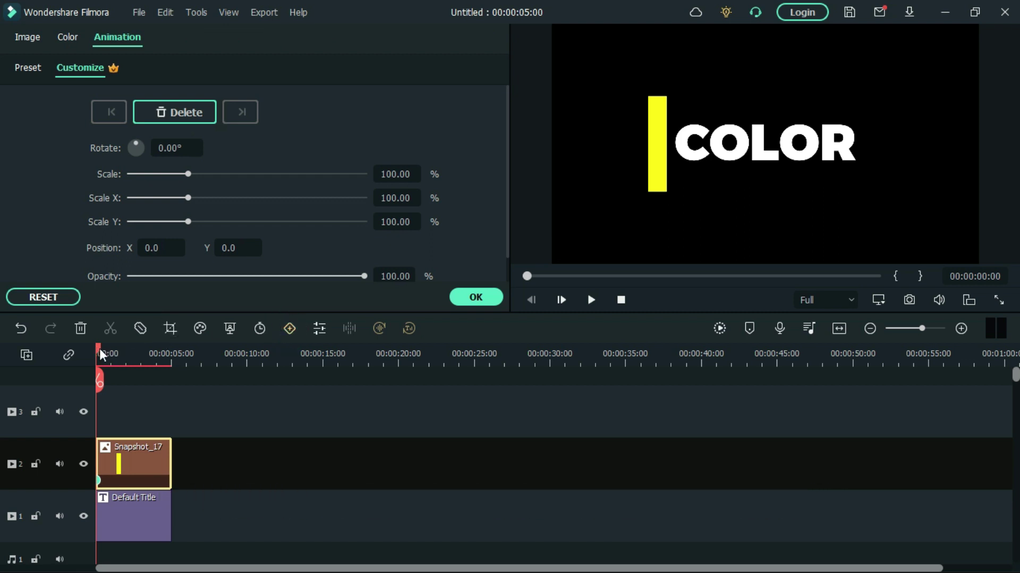
pyautogui.moveTo(100, 354); pyautogui.dragTo(117, 354)
pyautogui.click(163, 355)
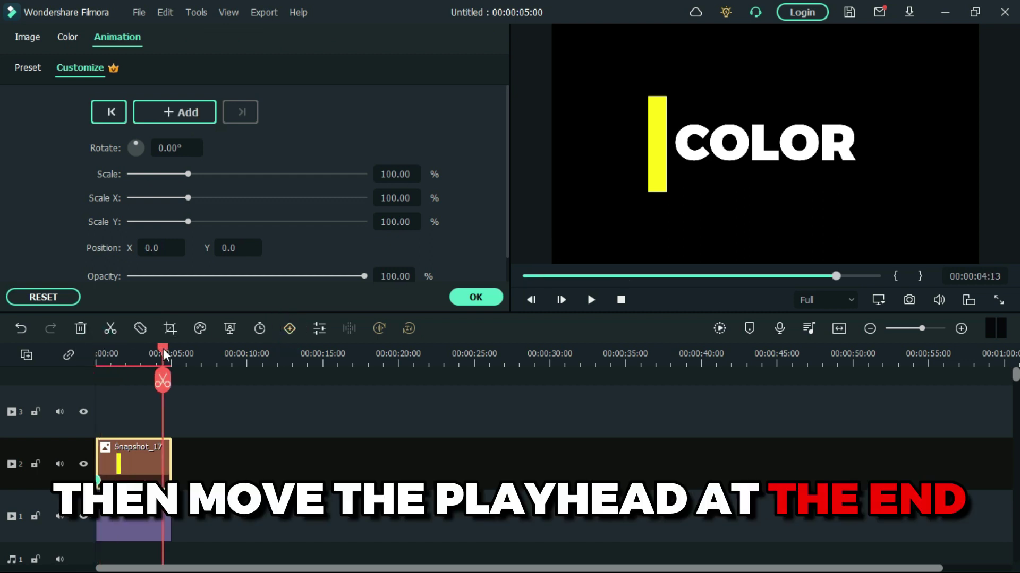
pyautogui.moveTo(163, 354); pyautogui.dragTo(168, 354)
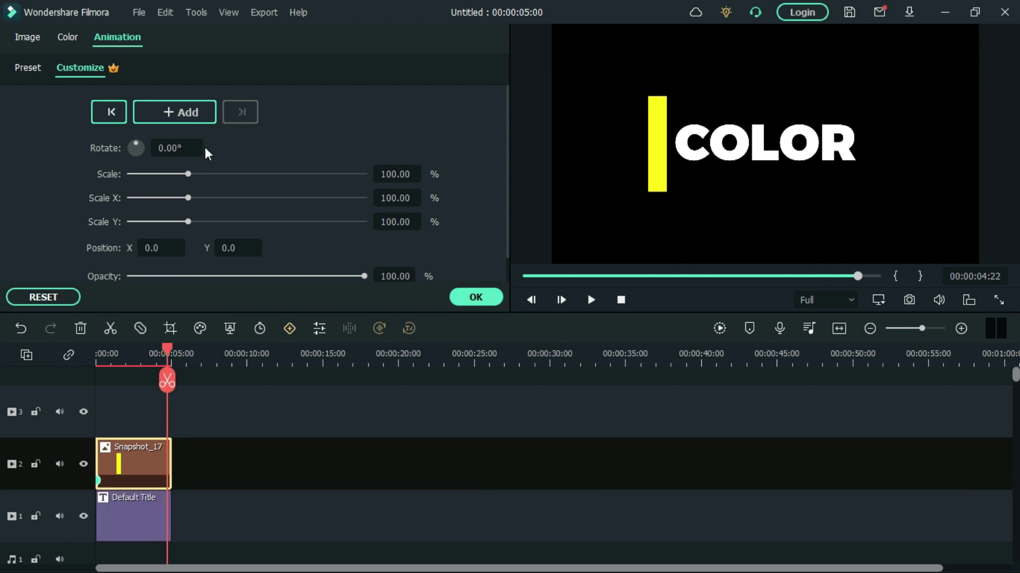
pyautogui.click(196, 116)
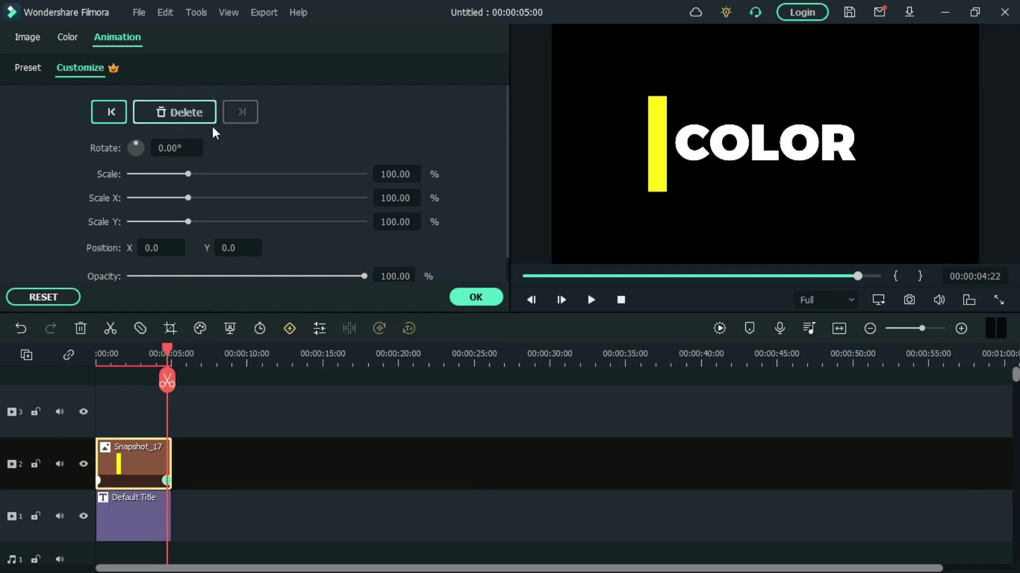
# - Slide the bar's Position X to 353, just past COLOR's right end, and confirm
pyautogui.moveTo(144, 248); pyautogui.dragTo(251, 248)
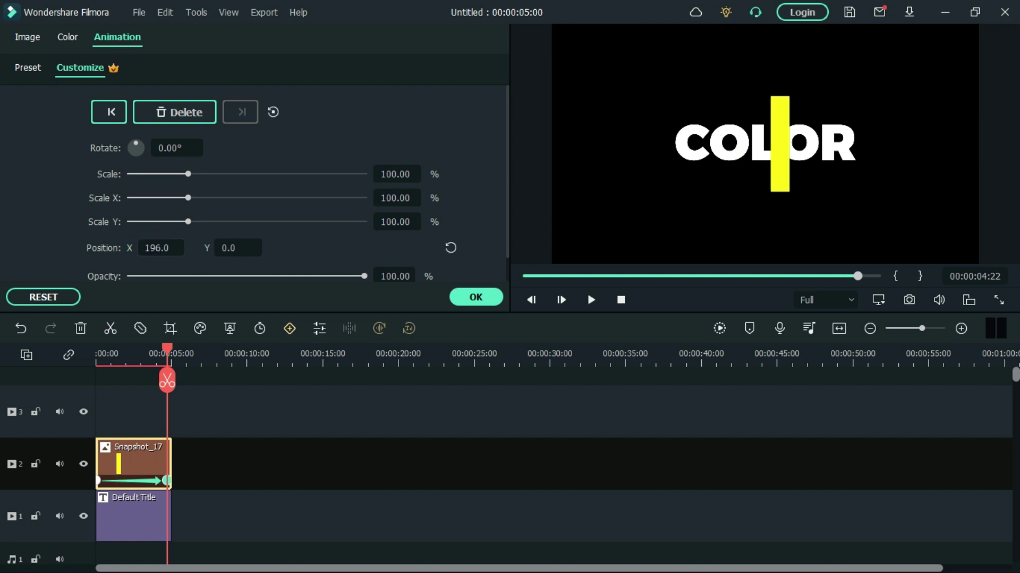
pyautogui.moveTo(251, 248); pyautogui.dragTo(376, 248)
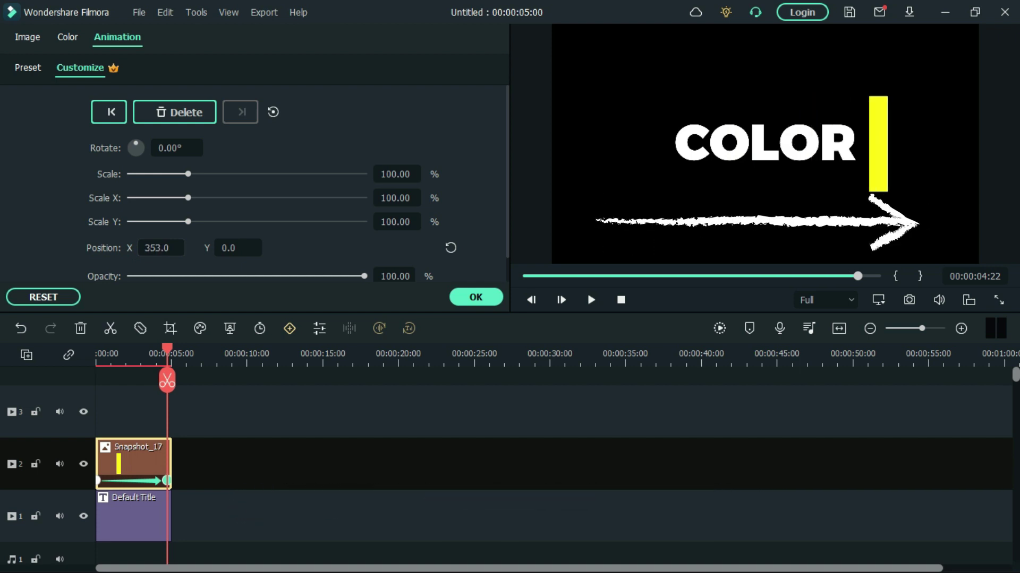
pyautogui.click(476, 299)
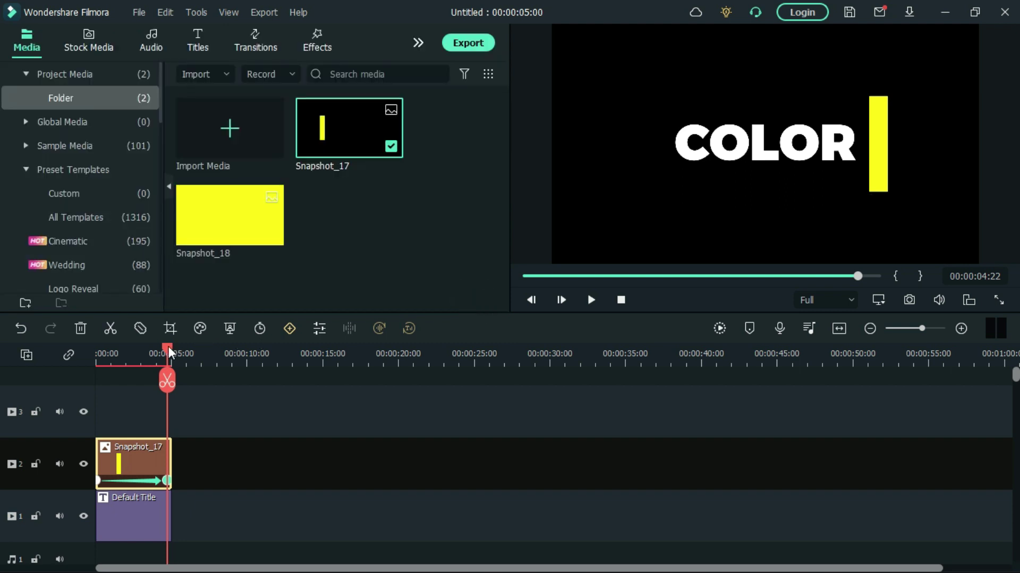
# - Place Snapshot_18 on track 3 at 00:00 and select the clip
pyautogui.moveTo(230, 220)
pyautogui.mouseDown()
pyautogui.moveTo(208, 213)
pyautogui.moveTo(113, 404)
pyautogui.moveTo(87, 402)
pyautogui.mouseUp()
pyautogui.moveTo(165, 349); pyautogui.dragTo(92, 365)
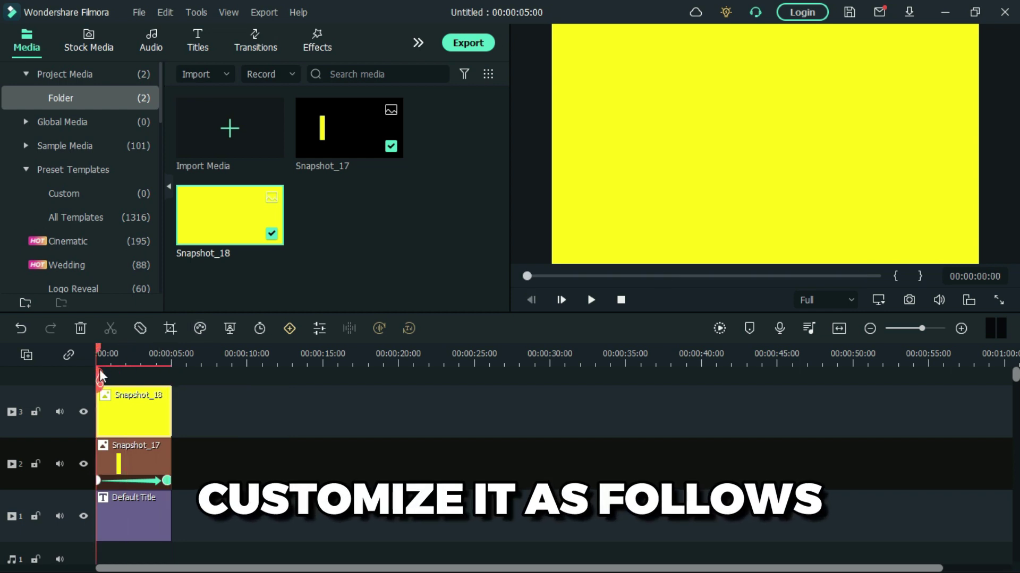
pyautogui.click(141, 412)
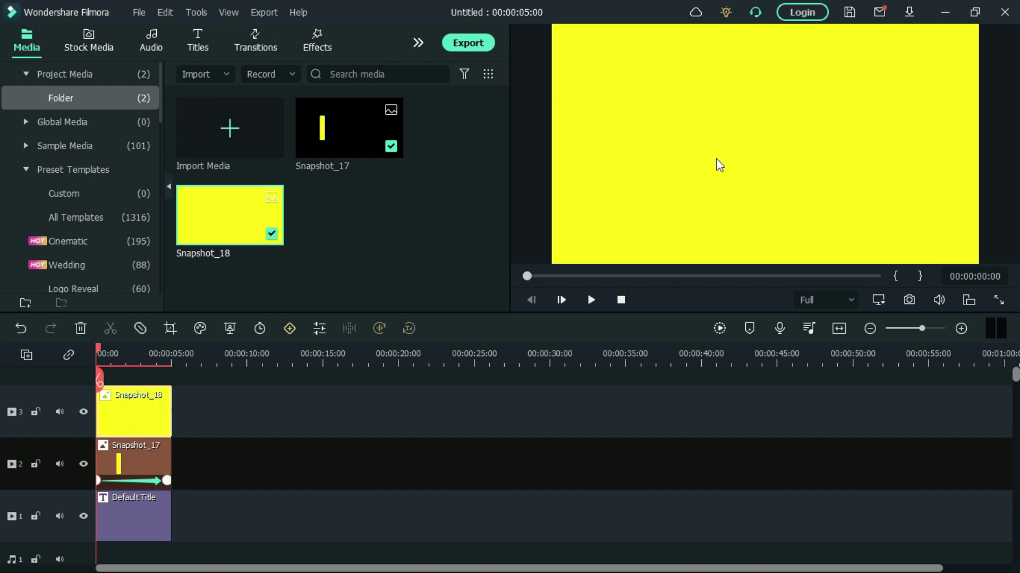
# - Shift the yellow frame left in the preview until its edge lines up just before COLOR
pyautogui.click(728, 148)
pyautogui.click(811, 138)
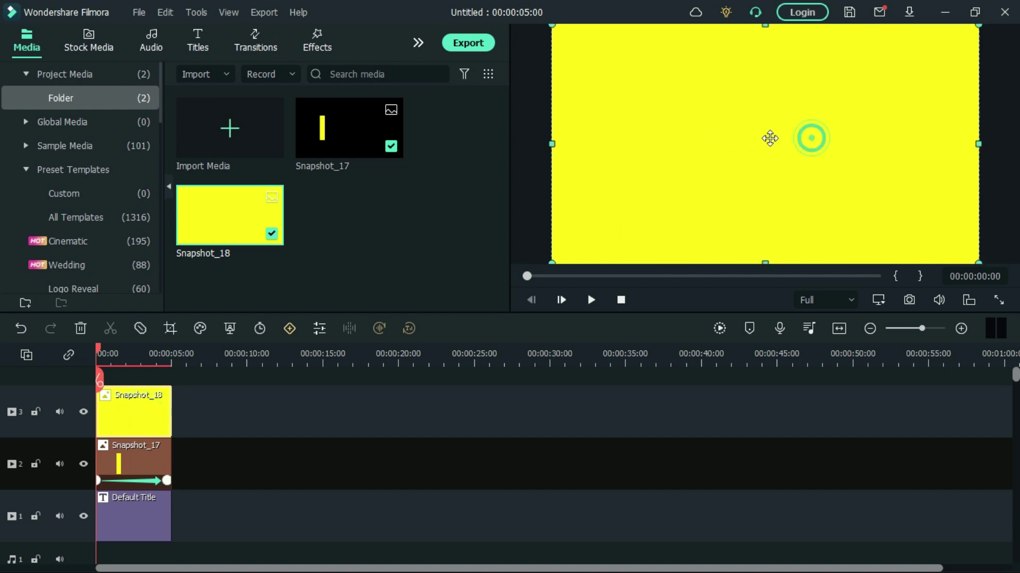
pyautogui.moveTo(770, 139); pyautogui.dragTo(720, 142)
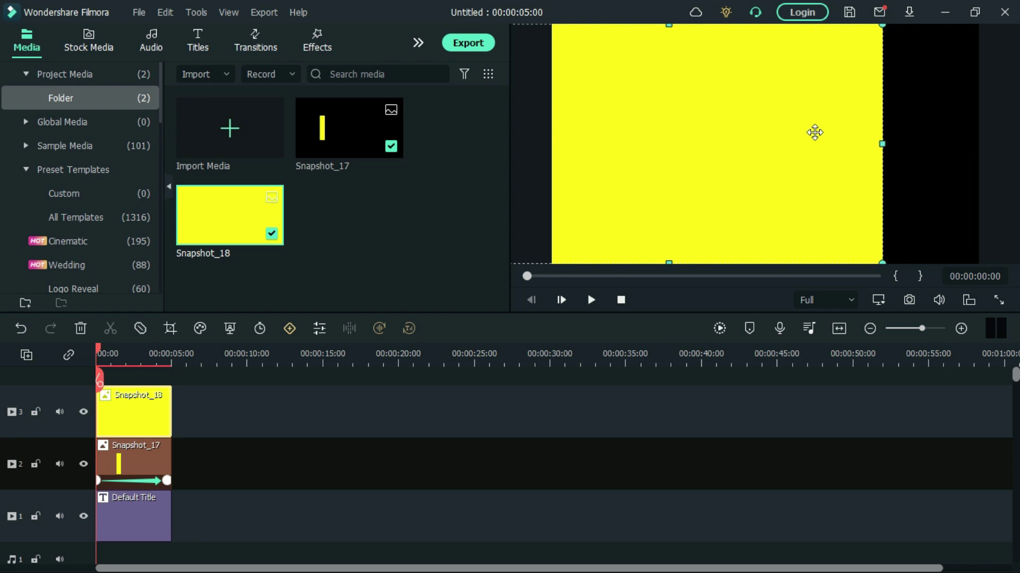
pyautogui.moveTo(814, 133); pyautogui.dragTo(711, 132)
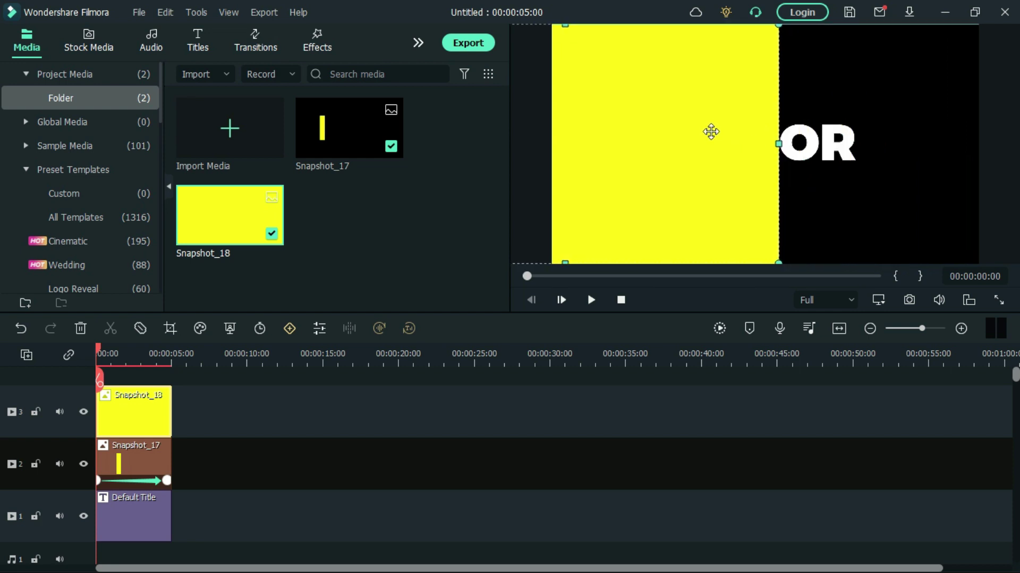
pyautogui.moveTo(711, 131); pyautogui.dragTo(640, 140)
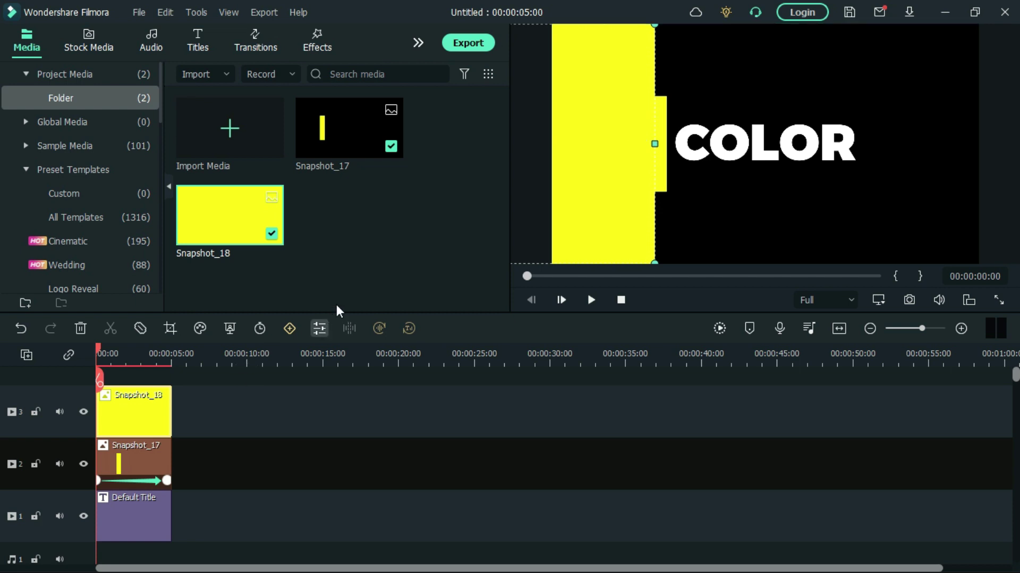
# - Add an end keyframe at the clip's last frame with Position X -168.5 so the yellow image covers COLOR
pyautogui.click(291, 329)
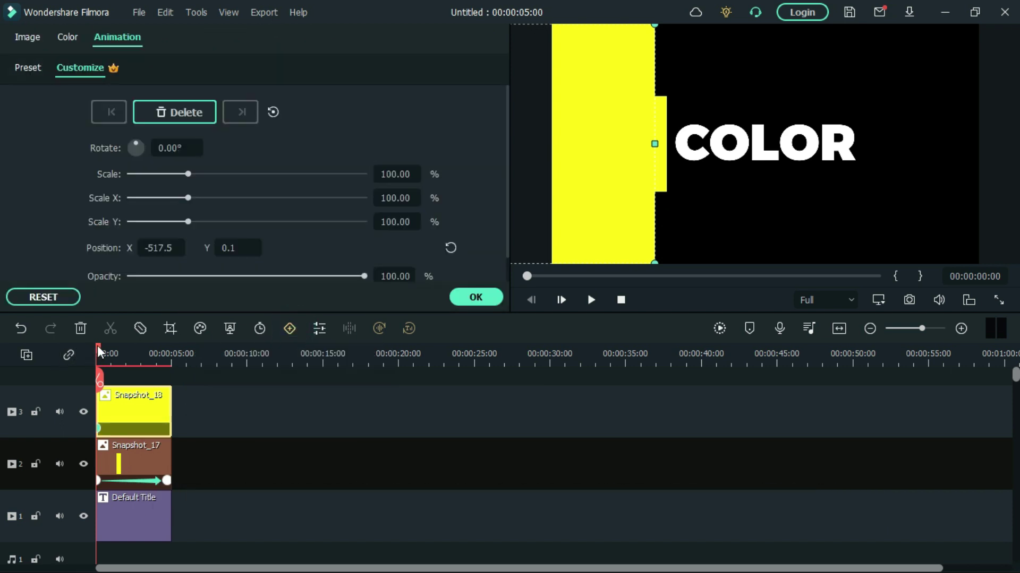
pyautogui.moveTo(97, 346); pyautogui.dragTo(161, 347)
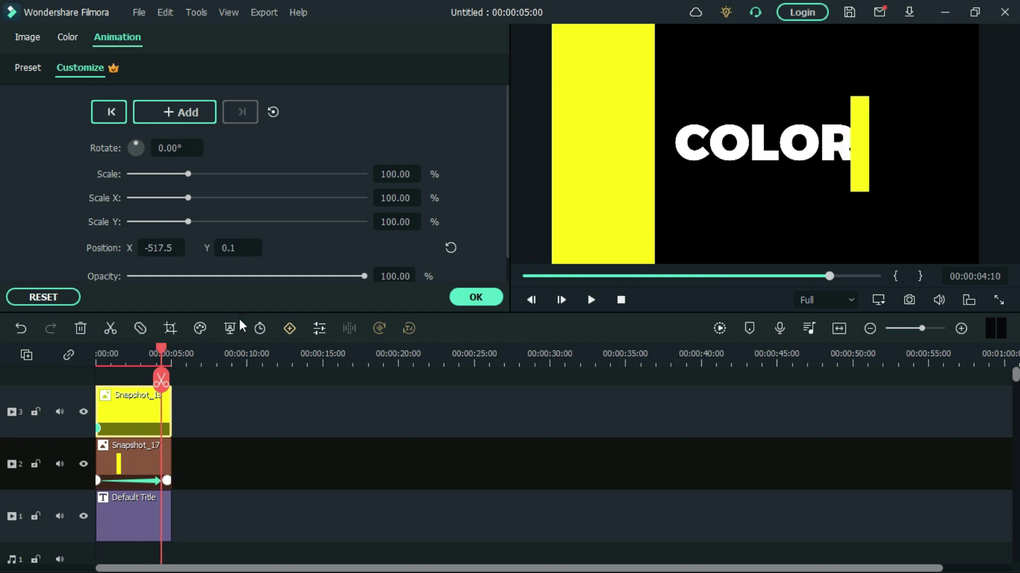
pyautogui.moveTo(161, 350); pyautogui.dragTo(165, 348)
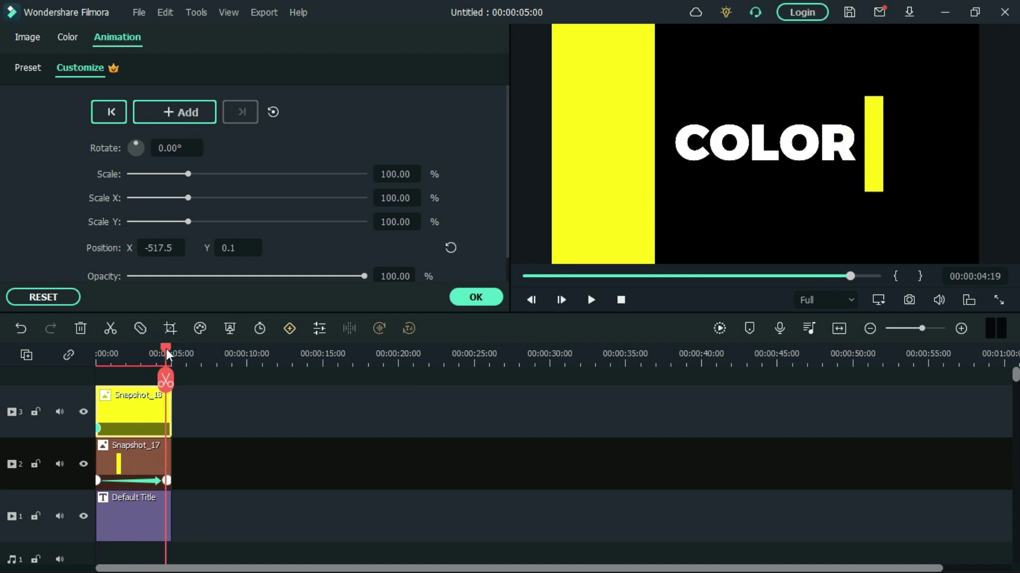
pyautogui.click(191, 116)
pyautogui.moveTo(148, 250)
pyautogui.mouseDown()
pyautogui.moveTo(294, 250)
pyautogui.moveTo(274, 250)
pyautogui.mouseUp()
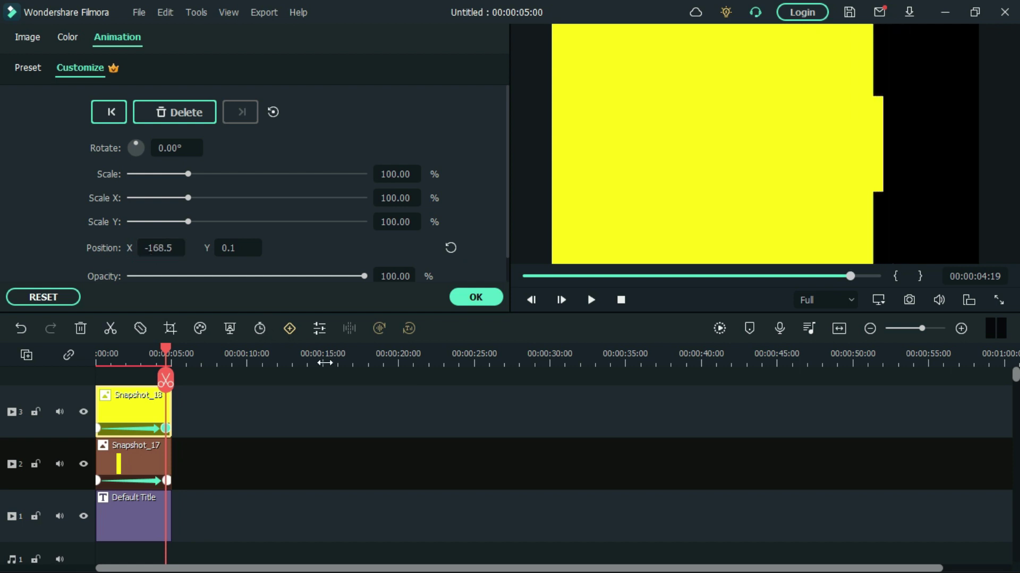
pyautogui.click(484, 299)
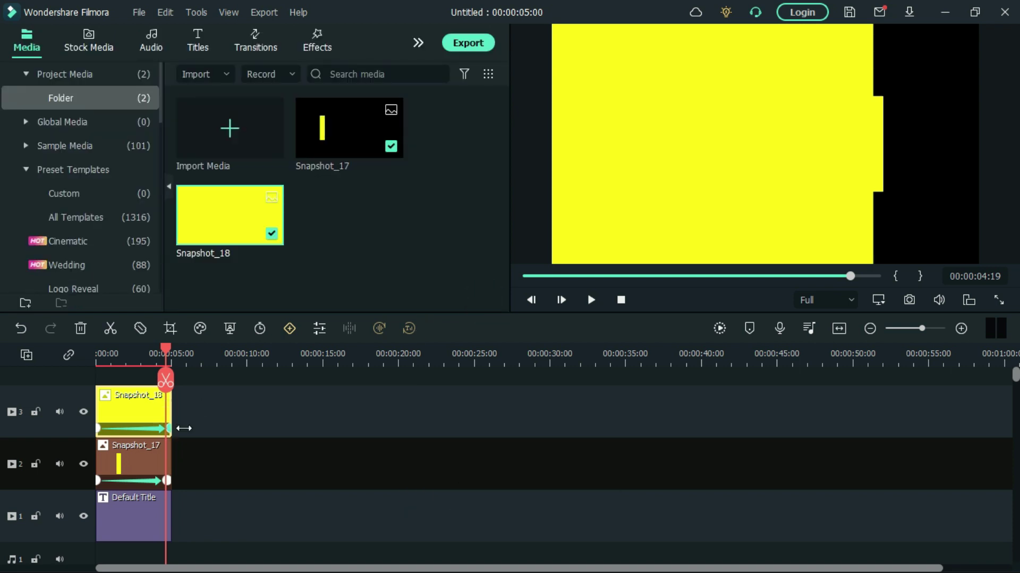
pyautogui.click(164, 426)
pyautogui.click(174, 482)
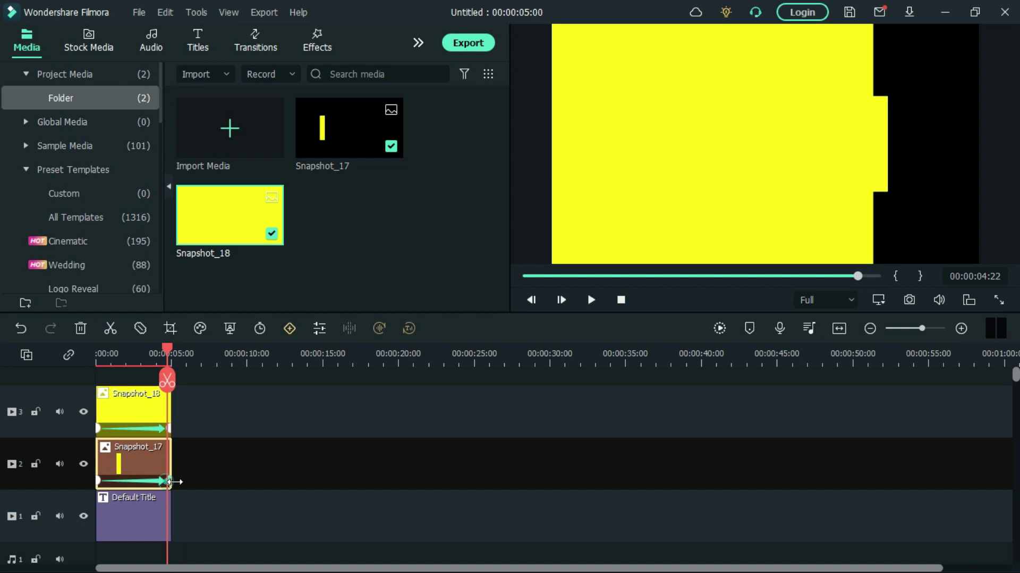
pyautogui.click(160, 360)
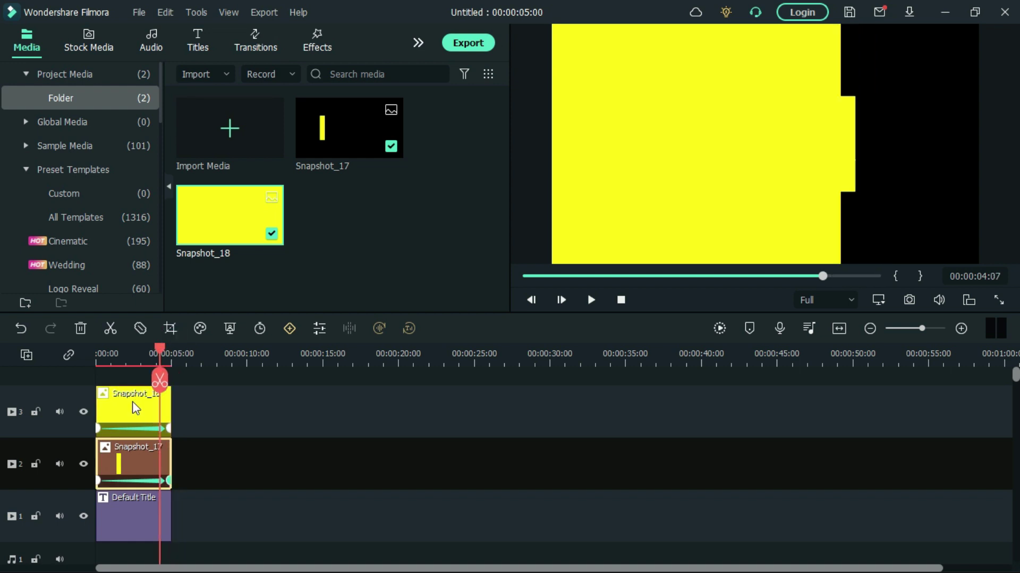
pyautogui.click(134, 404)
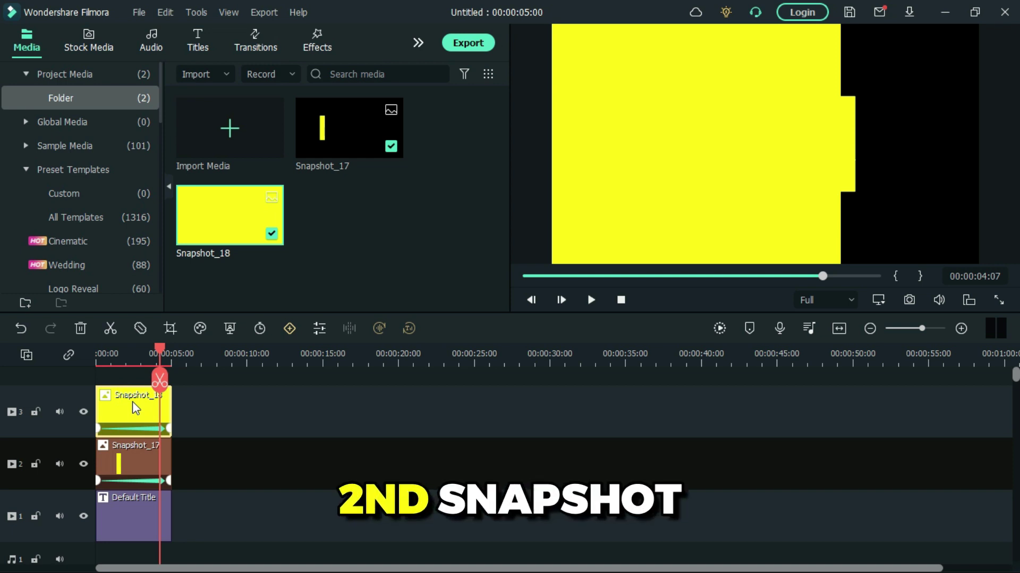
# - Set Snapshot_18's Image Compositing blending mode to Darken so only the COLOR letters turn yellow
pyautogui.rightClick(132, 402)
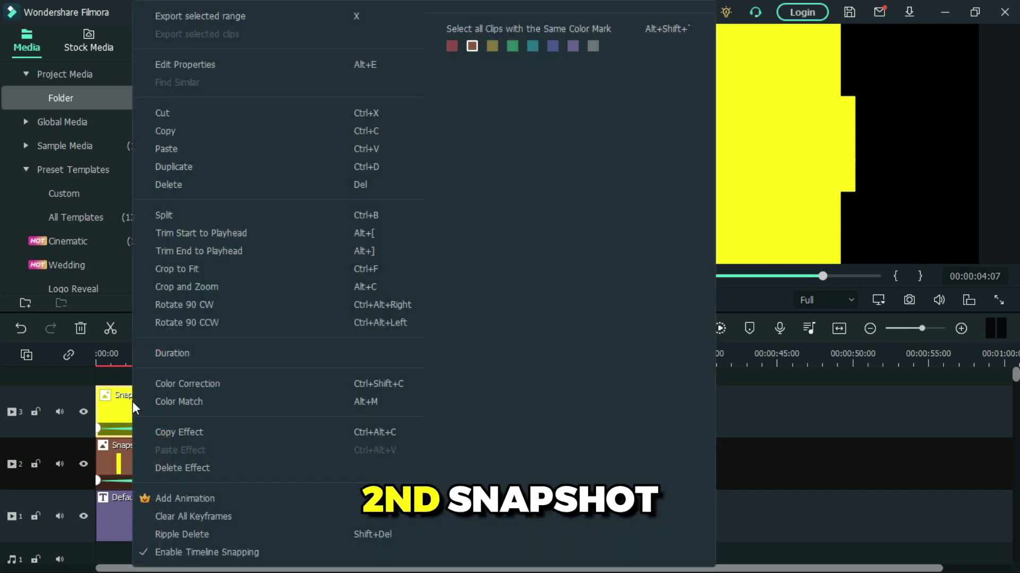
pyautogui.click(261, 67)
pyautogui.click(32, 38)
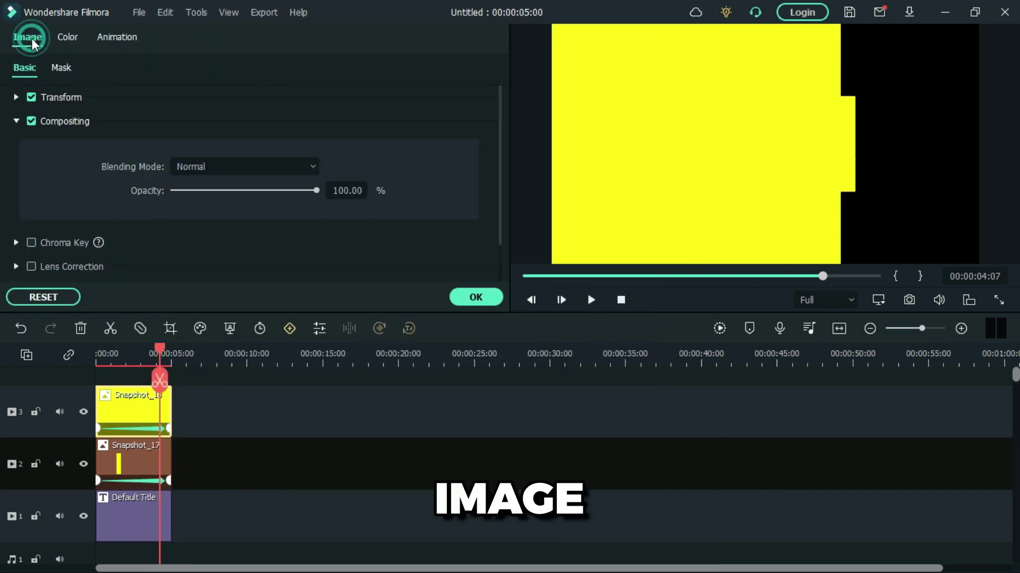
pyautogui.click(311, 165)
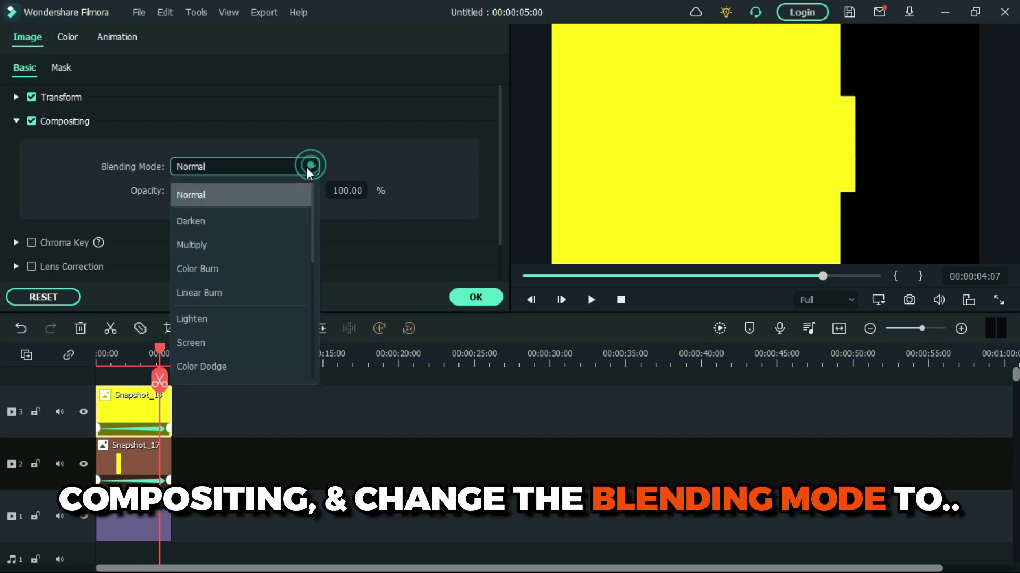
pyautogui.click(252, 223)
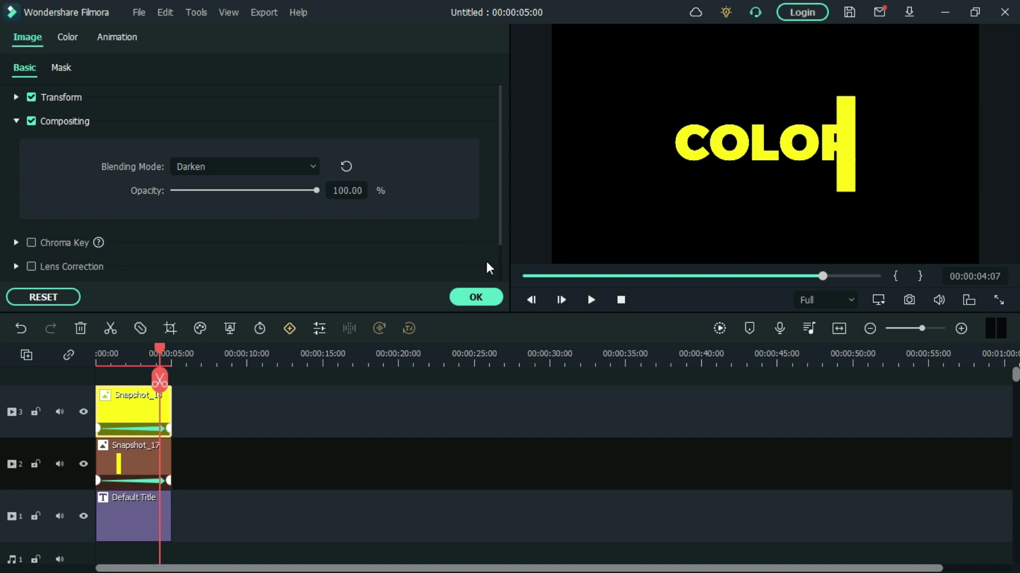
pyautogui.click(483, 296)
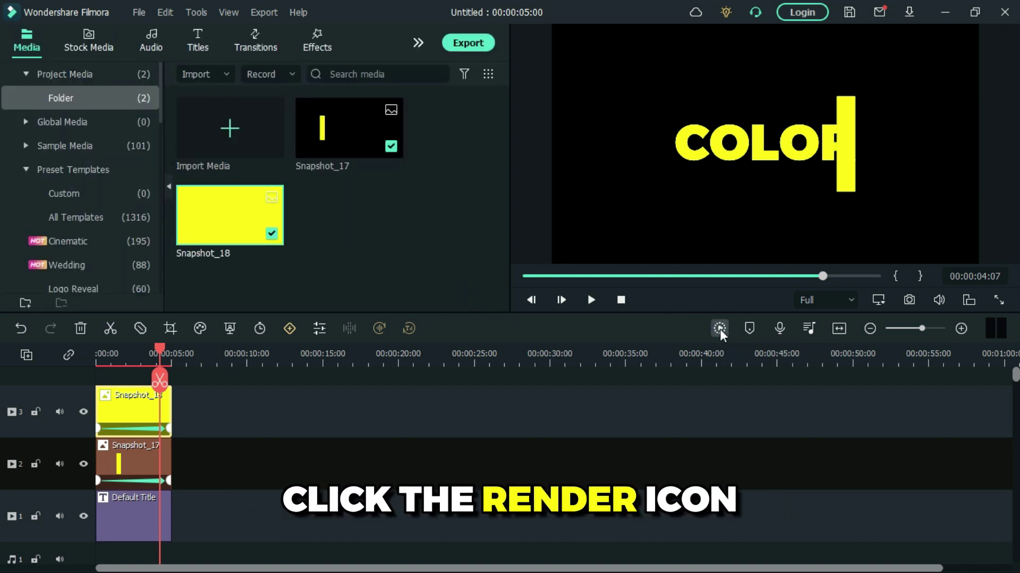
# - Render a timeline preview and play the finished COLOR-to-yellow animation from the start
pyautogui.click(719, 328)
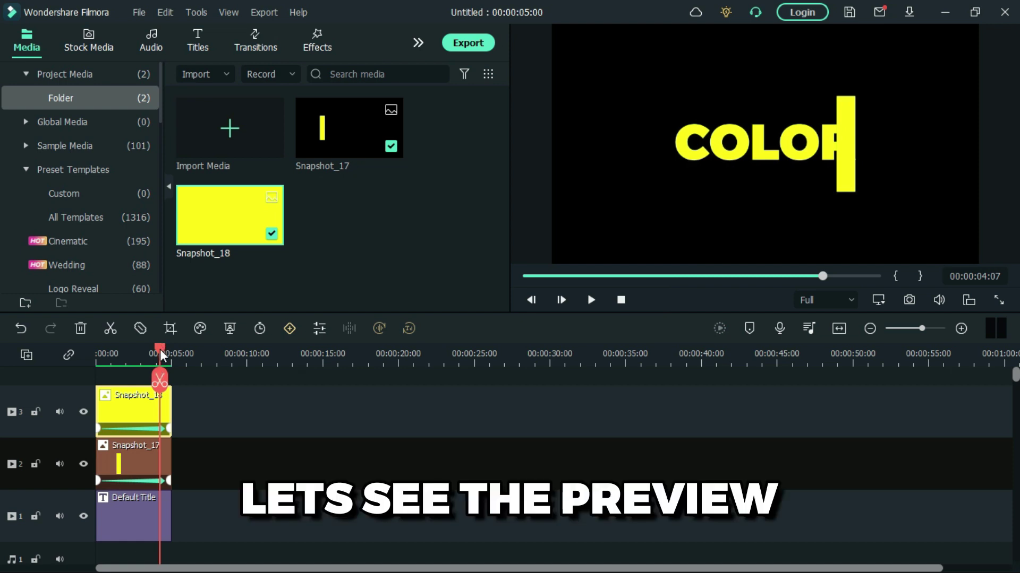
pyautogui.press('space')
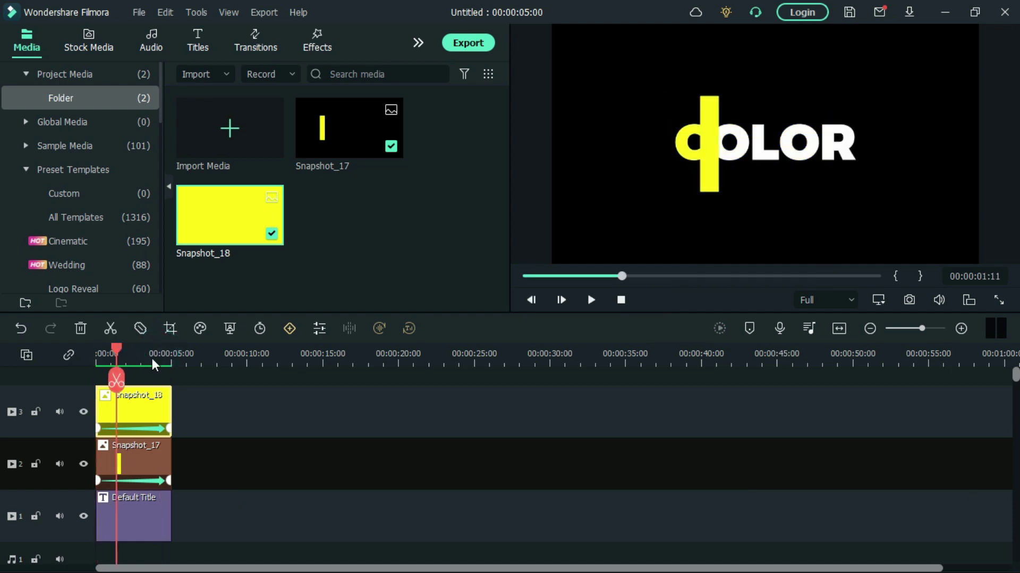